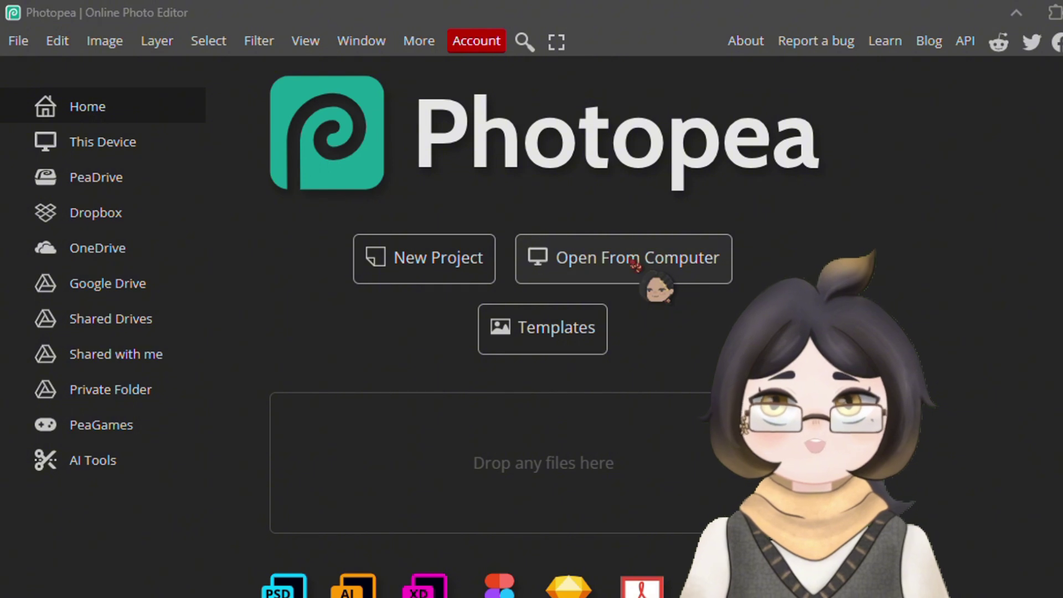
# - Open the Jamil Skull.png image from the computer
pyautogui.click(553, 279)
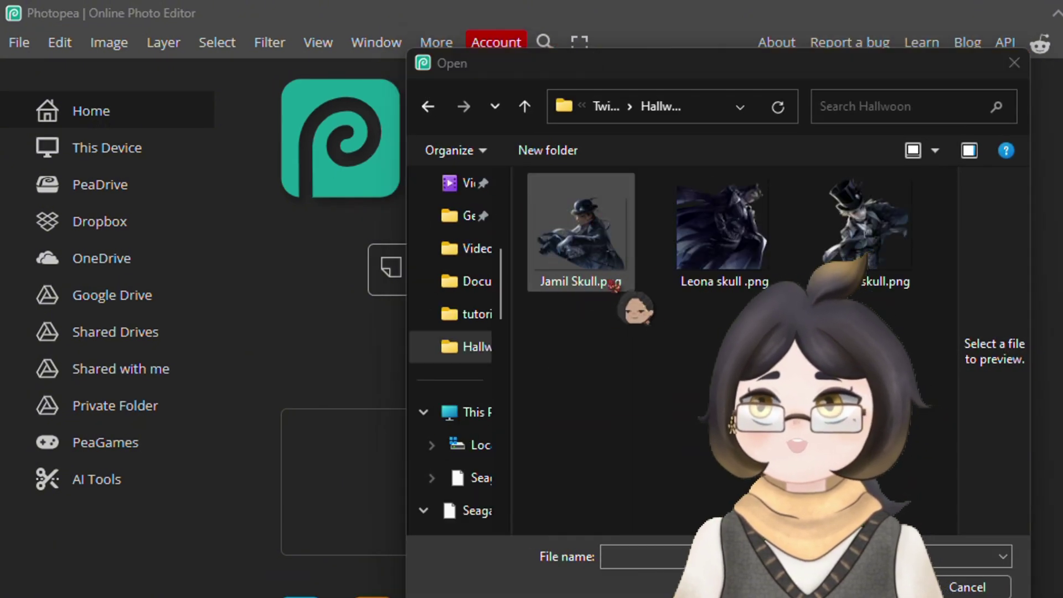
pyautogui.doubleClick(627, 260)
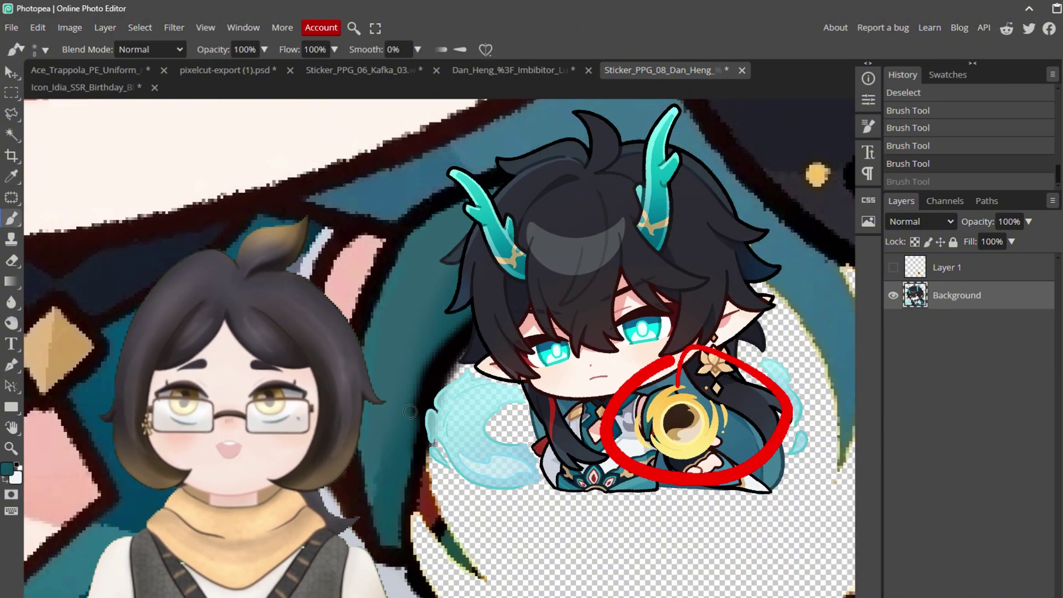
# - Brush in the missing teal and grey sleeve areas behind the hidden orb on the Background layer, undoing one stroke
pyautogui.moveTo(413, 440); pyautogui.dragTo(453, 291)
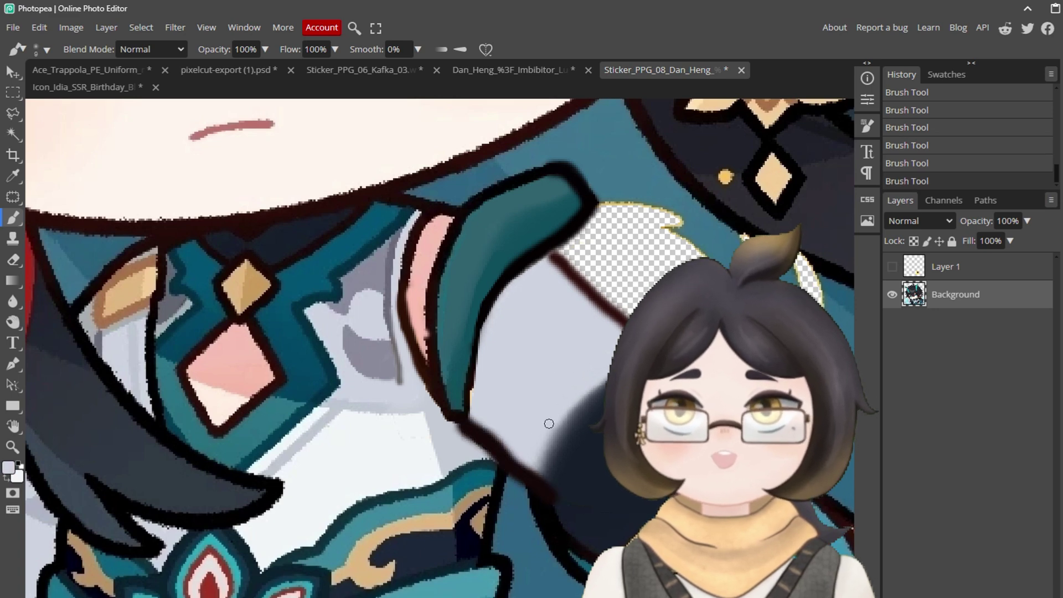
pyautogui.hotkey('ctrl', 'z')
pyautogui.moveTo(494, 316)
pyautogui.mouseDown()
pyautogui.moveTo(482, 407)
pyautogui.moveTo(474, 394)
pyautogui.mouseUp()
pyautogui.scroll(-4, 548, 375)
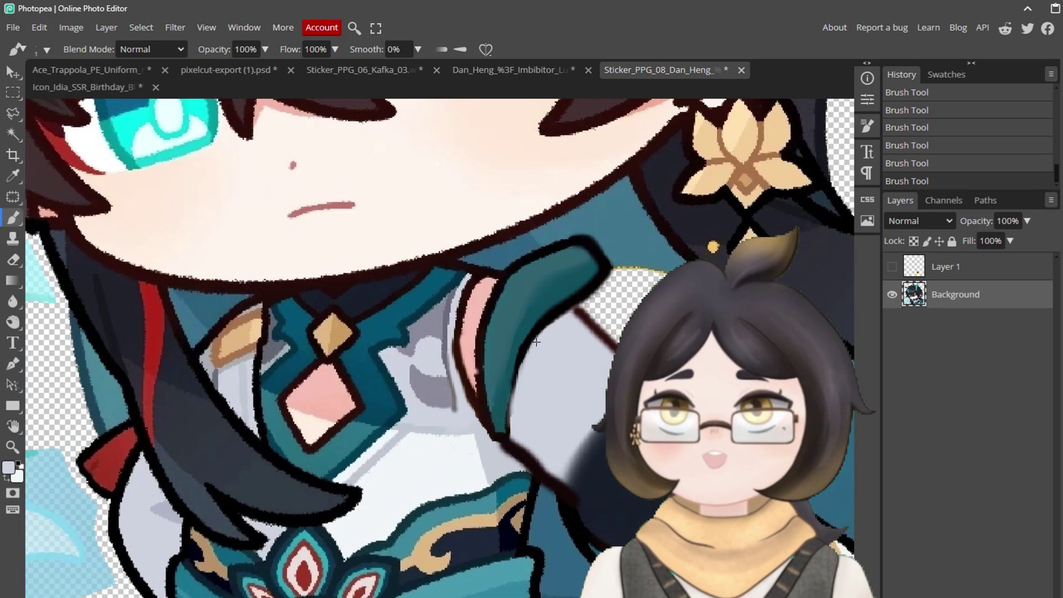
# - Sample the black outline color beside the sleeve and shrink the brush to finish the repainted arm on the Background layer
pyautogui.scroll(5, 499, 366)
pyautogui.keyDown('alt'); pyautogui.click(512, 371); pyautogui.keyUp('alt')
pyautogui.press('[')
pyautogui.press('[')
pyautogui.press('[')
pyautogui.press('[')
pyautogui.press('[')
pyautogui.press('[')
pyautogui.press('[')
pyautogui.press('[')
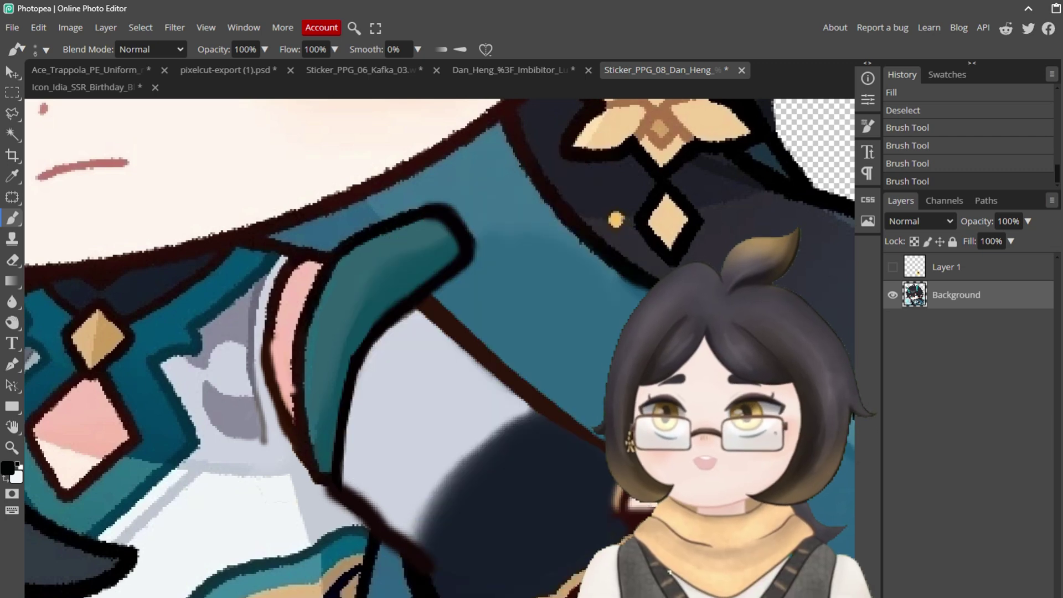
pyautogui.scroll(-5, 632, 290)
pyautogui.scroll(5, 612, 275)
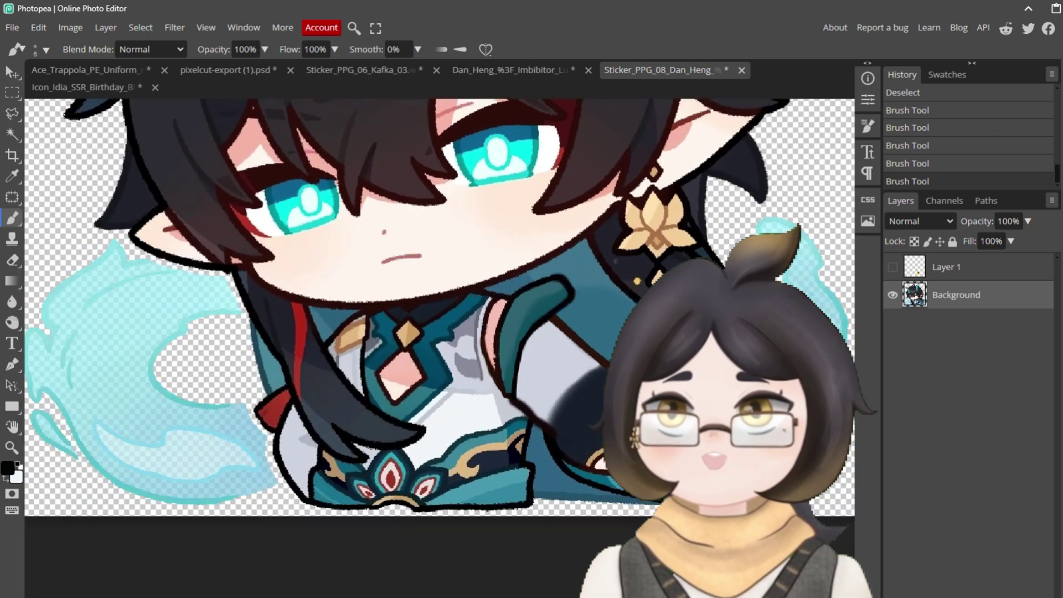
pyautogui.press('i')
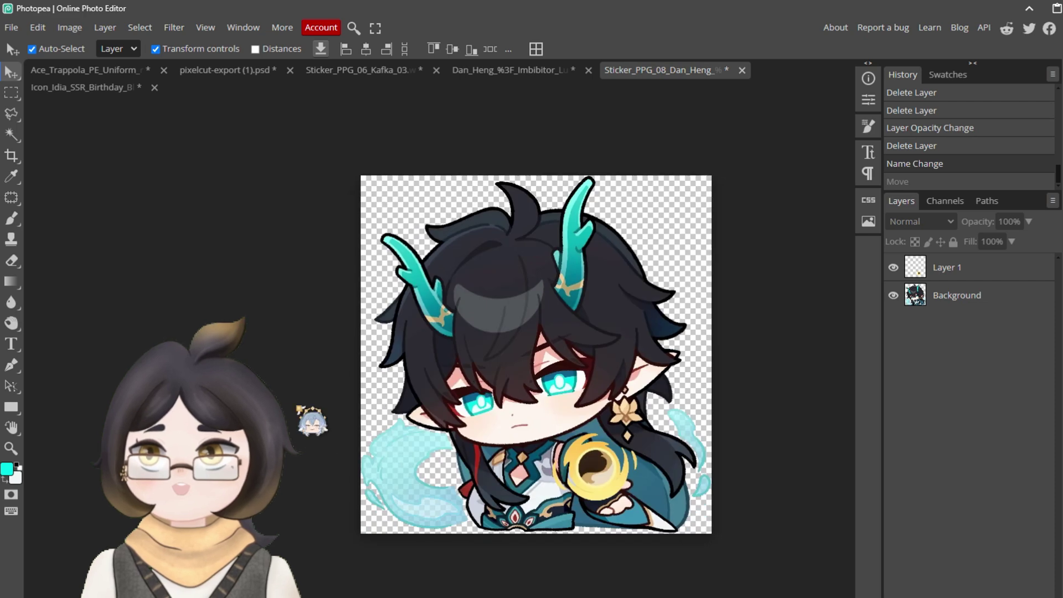
# - Toggle Layer 1's visibility and select the orb to compare the artwork with and without it
pyautogui.click(893, 269)
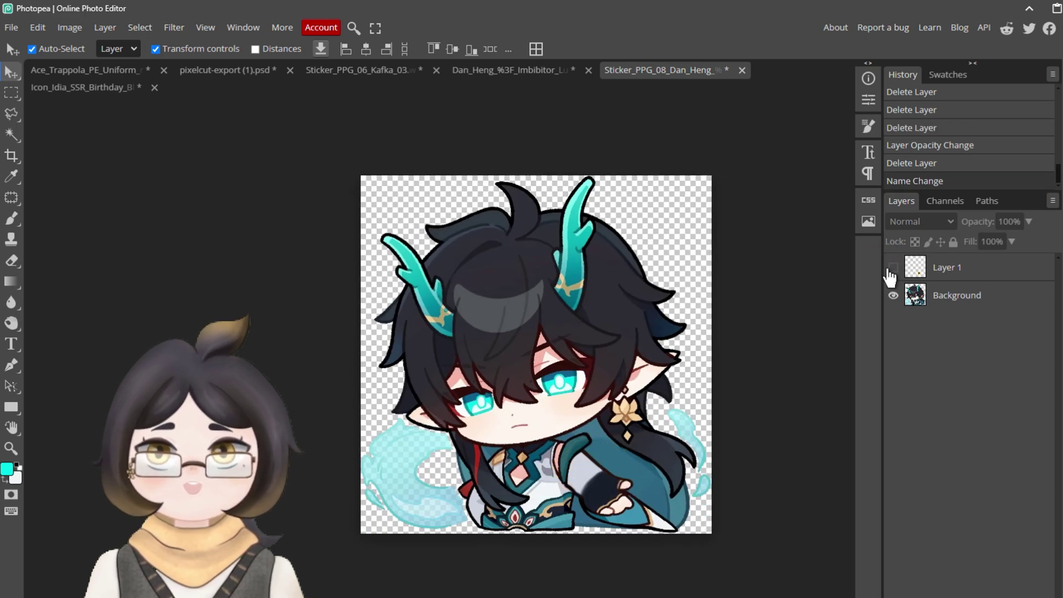
pyautogui.click(603, 463)
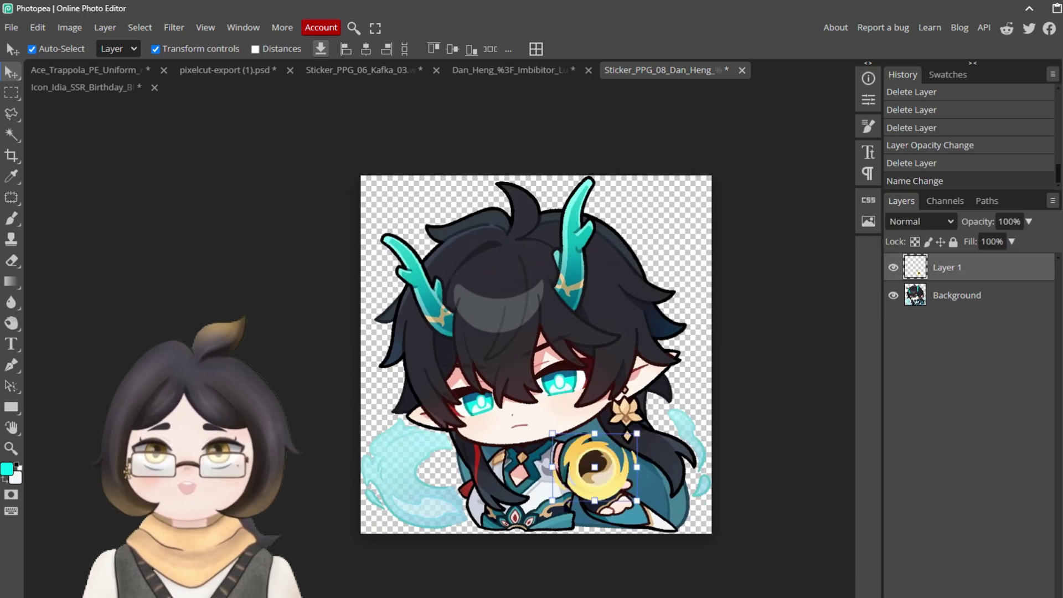
pyautogui.click(785, 426)
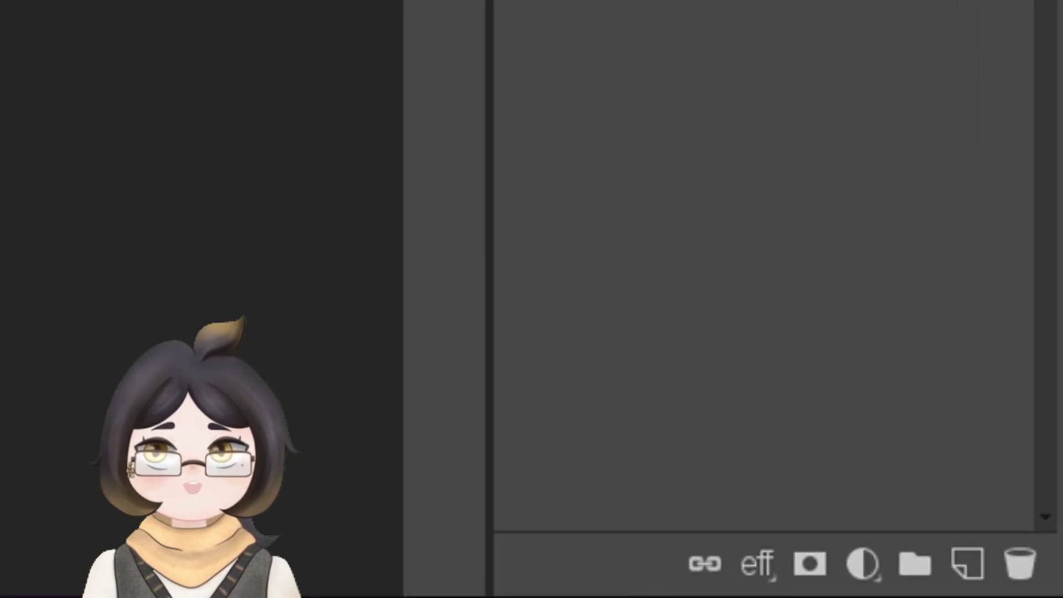
# - Add a layer named Glow between the Rotate and Base layers and set its blend mode to Screen
pyautogui.click(1031, 590)
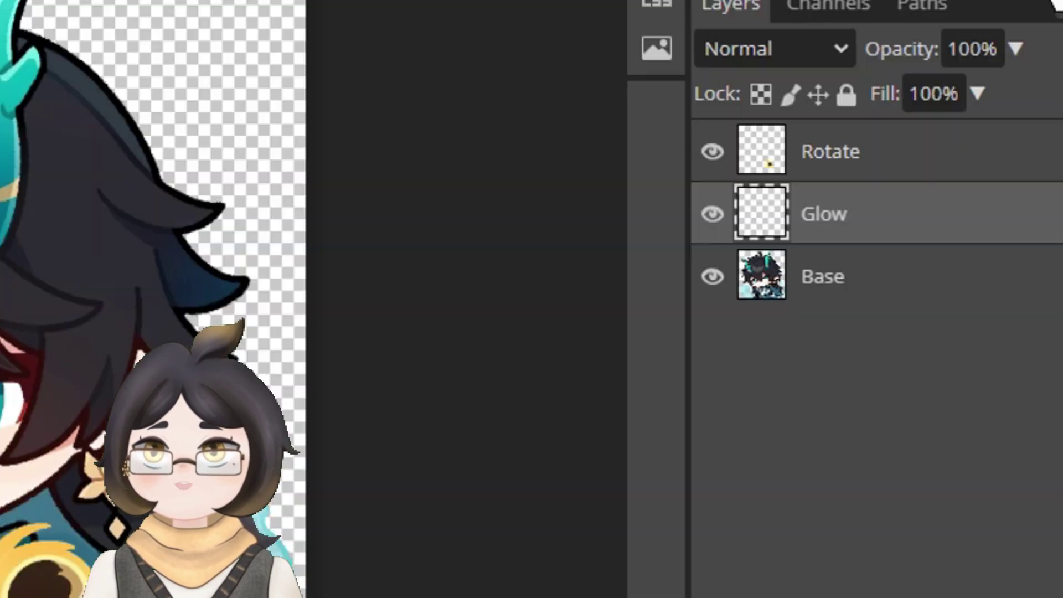
pyautogui.click(908, 73)
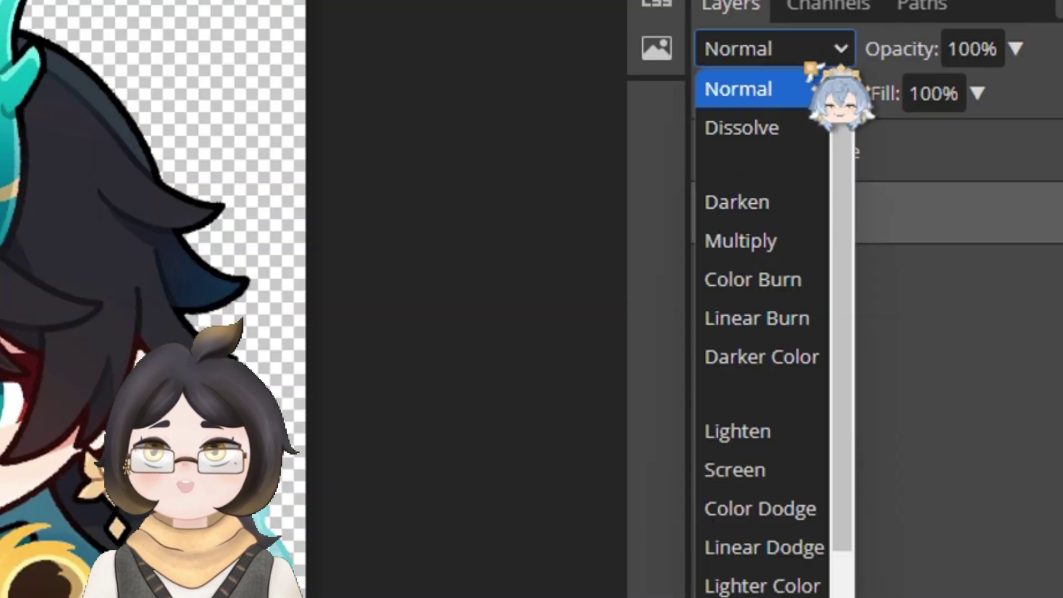
pyautogui.click(736, 470)
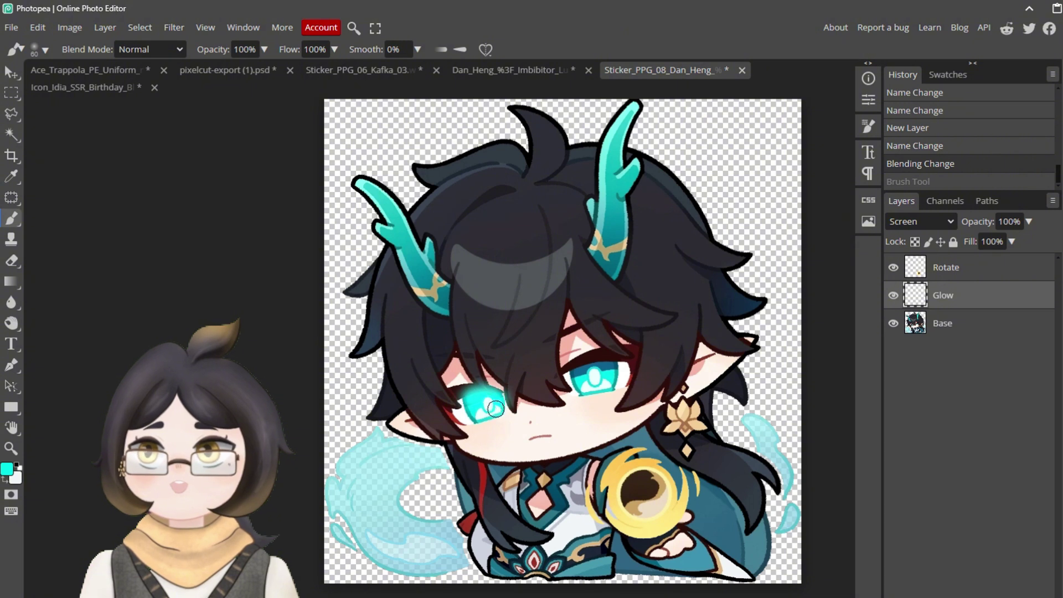
# - Paint a cyan glow over the eyes and horns on the Glow layer and set its opacity to 29%
pyautogui.click(588, 375)
pyautogui.moveTo(1029, 222); pyautogui.dragTo(983, 256)
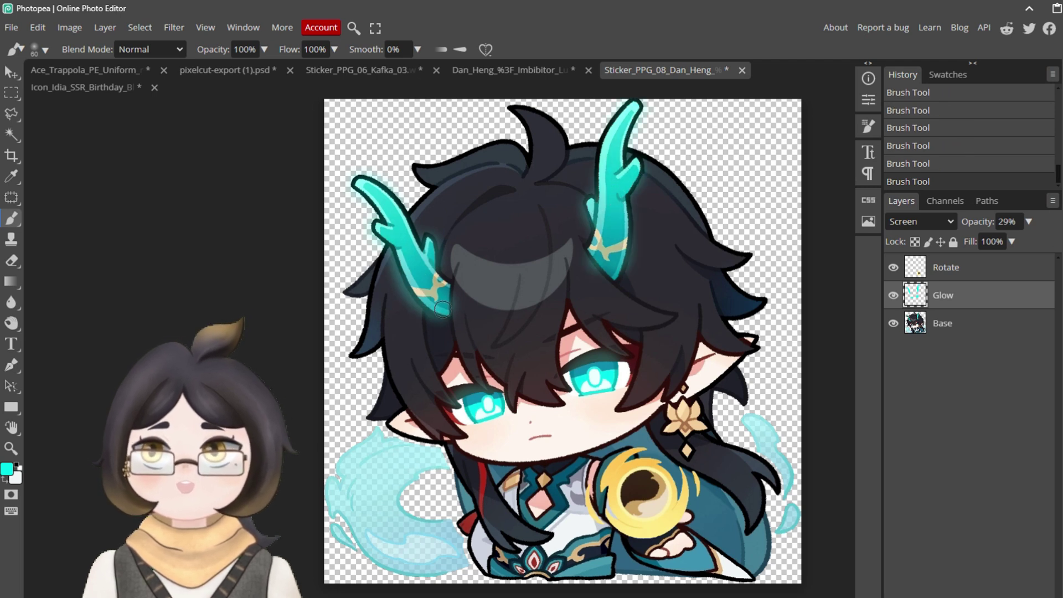
# - Compare the artwork with and without the Glow layer to examine the effect on the eyes and horns
pyautogui.click(894, 293)
pyautogui.click(893, 298)
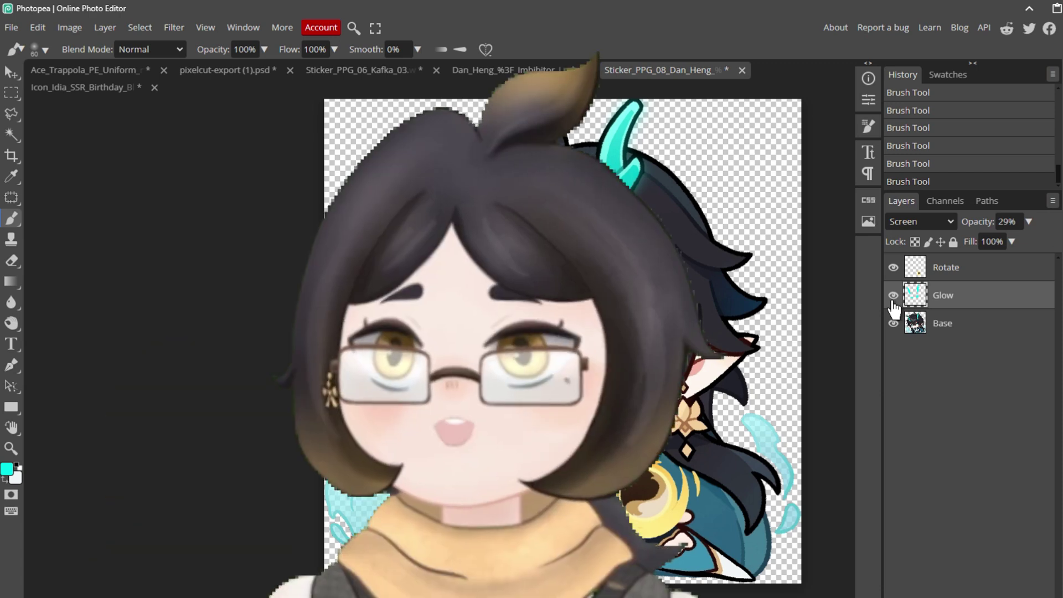
pyautogui.hotkey('ctrl', 'z')
pyautogui.hotkey('ctrl', 'z')
pyautogui.hotkey('ctrl', 'shift', 'z')
pyautogui.hotkey('ctrl', 'shift', 'z')
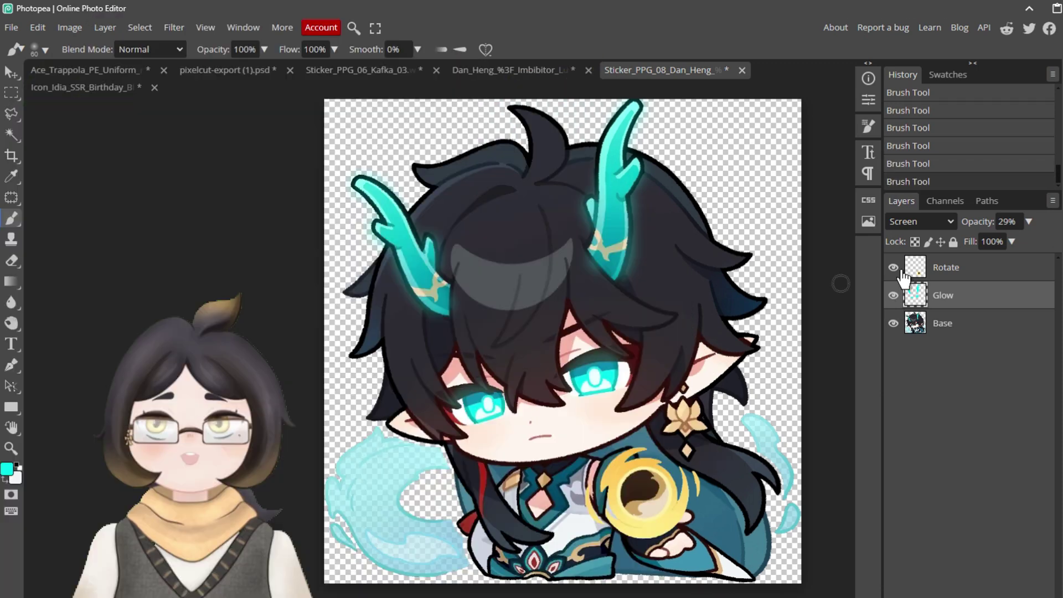
pyautogui.click(894, 297)
pyautogui.click(893, 296)
# - Duplicate the Rotate layer and rotate the copied orb with Free Transform
pyautogui.press('v')
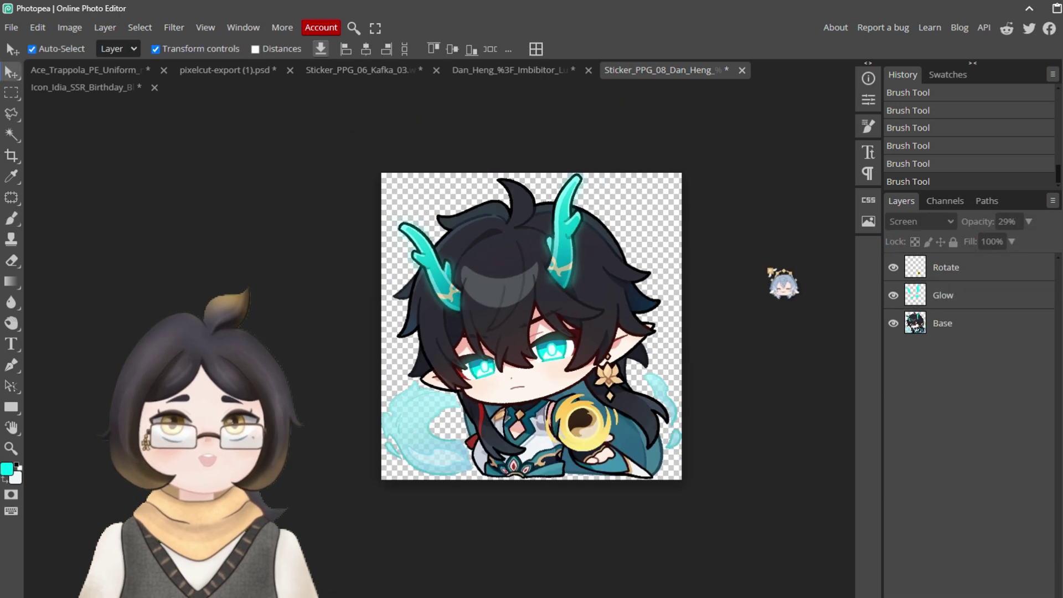
pyautogui.click(915, 268)
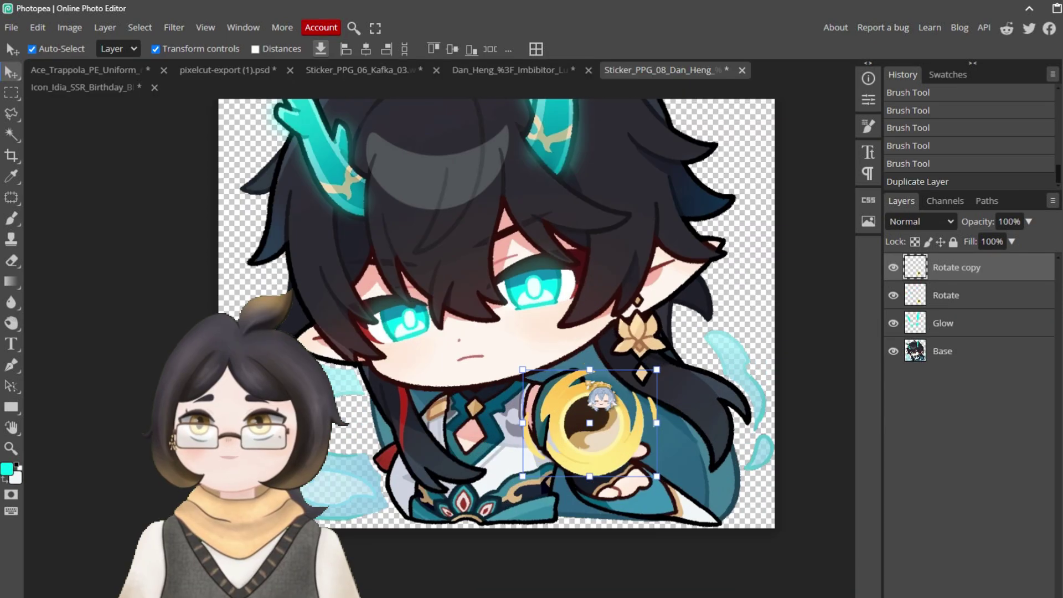
pyautogui.hotkey('ctrl', 't')
pyautogui.press('Return')
# - Hide the original Rotate layer, duplicate the first rotated orb, hide that source copy and rotate the new orb further
pyautogui.click(893, 295)
pyautogui.hotkey('ctrl', 'j')
pyautogui.click(893, 296)
pyautogui.hotkey('ctrl', 't')
pyautogui.press('Return')
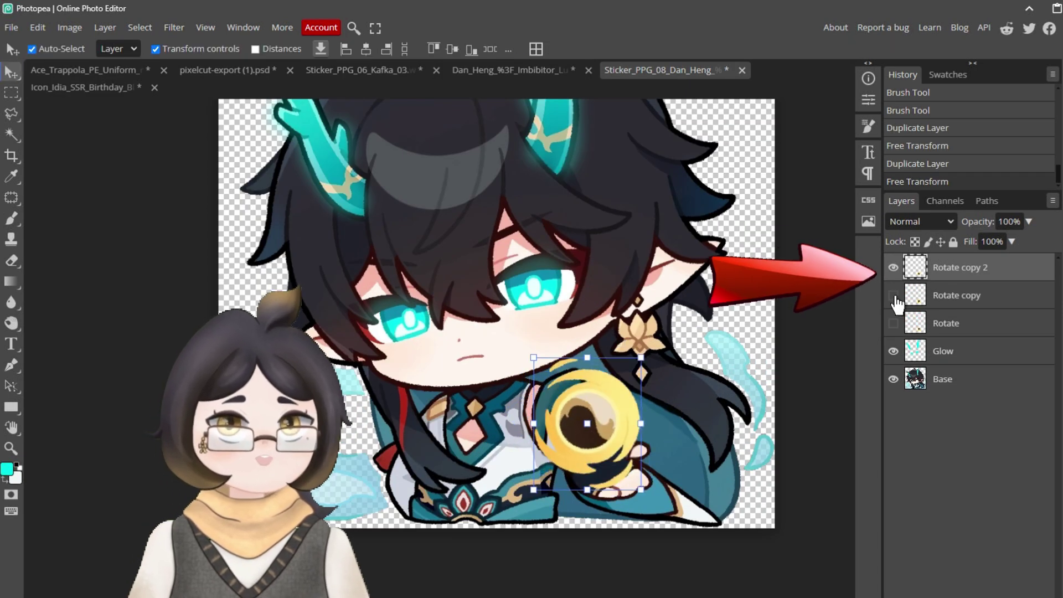
# - Duplicate the Rotate copy 2 layer and turn the new orb further with Free Transform
pyautogui.hotkey('ctrl', 'j')
pyautogui.hotkey('ctrl', 't')
pyautogui.press('Return')
# - Show the original Rotate layer for reference, then duplicate Rotate copy 3 and rotate the new orb by -85.8°
pyautogui.click(893, 295)
pyautogui.click(893, 351)
pyautogui.hotkey('ctrl', 'j')
pyautogui.hotkey('ctrl', 't')
pyautogui.press('Return')
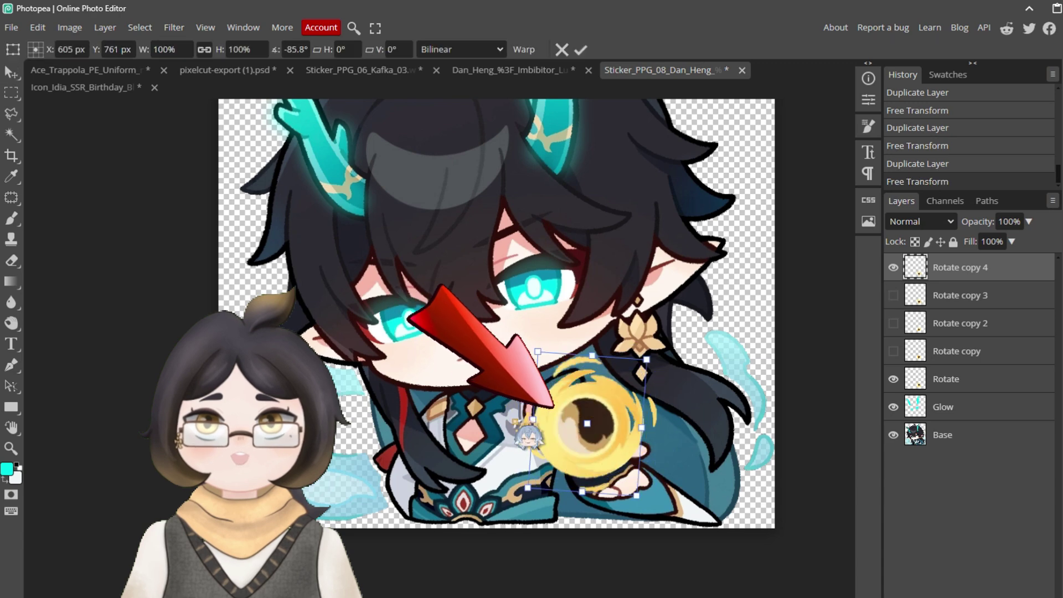
pyautogui.press('Return')
# - Hide the original Rotate layer, then duplicate Rotate copy 4 and rotate the new orb by -83.6°
pyautogui.click(893, 379)
pyautogui.hotkey('ctrl', 'j')
pyautogui.hotkey('ctrl', 't')
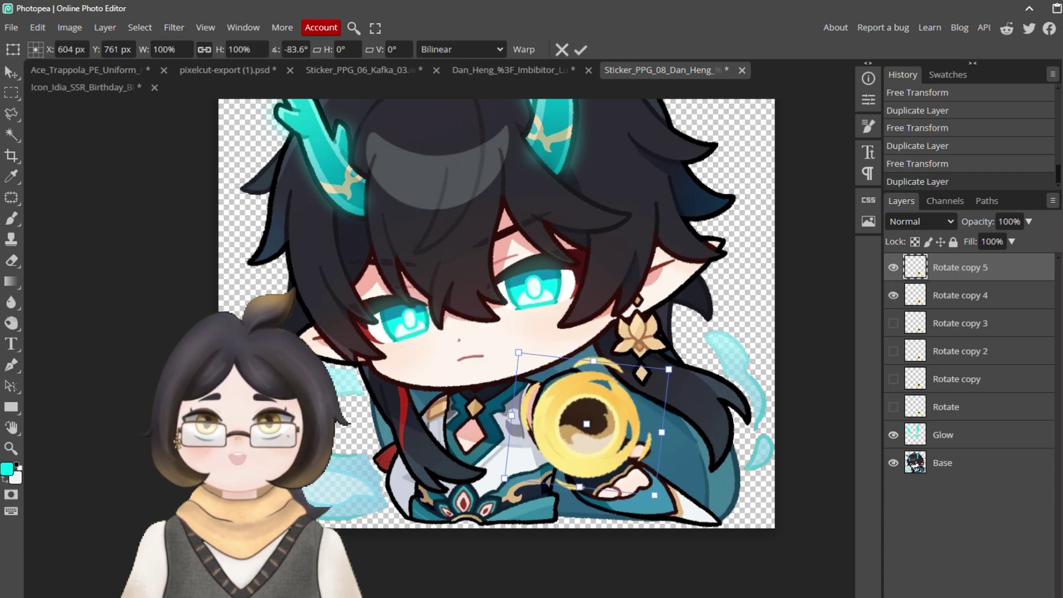
pyautogui.press('Return')
# - Duplicate Rotate copy 5 and rotate the new orb, toggling the original Rotate layer as a position reference
pyautogui.click(893, 295)
pyautogui.hotkey('ctrl', 'j')
pyautogui.click(893, 295)
pyautogui.click(895, 435)
pyautogui.moveTo(665, 443); pyautogui.dragTo(614, 347)
pyautogui.press('Return')
pyautogui.click(893, 435)
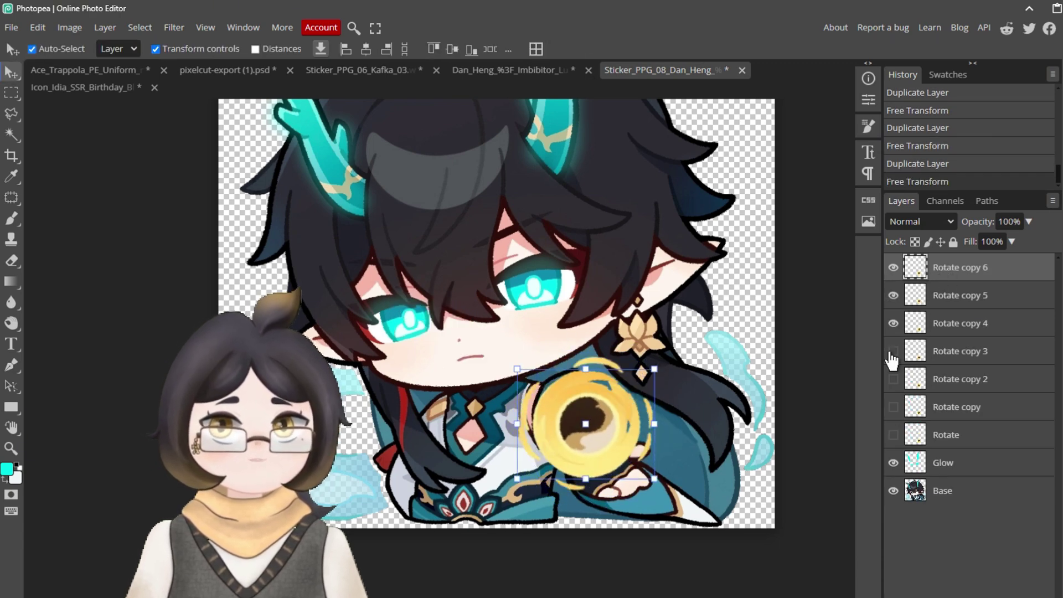
# - Show all hidden Rotate layers and duplicate the Base layer until there are six copies
pyautogui.moveTo(892, 352); pyautogui.dragTo(893, 434)
pyautogui.click(916, 491)
pyautogui.scroll(-4, 759, 267)
pyautogui.moveTo(759, 266); pyautogui.dragTo(750, 288)
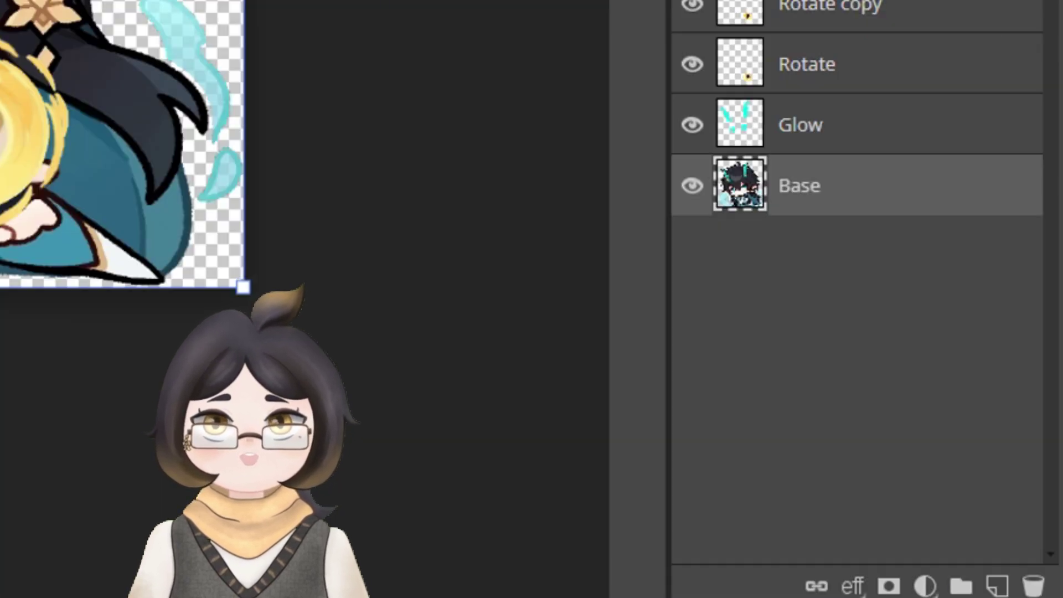
pyautogui.hotkey('ctrl', 'j')
pyautogui.hotkey('ctrl', 'j')
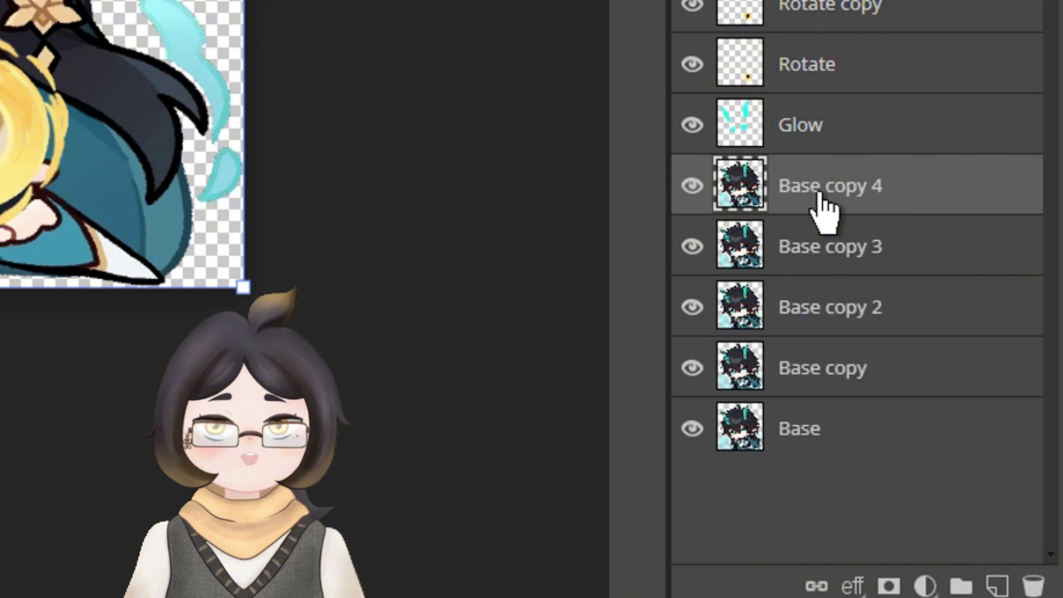
pyautogui.hotkey('ctrl', 'j')
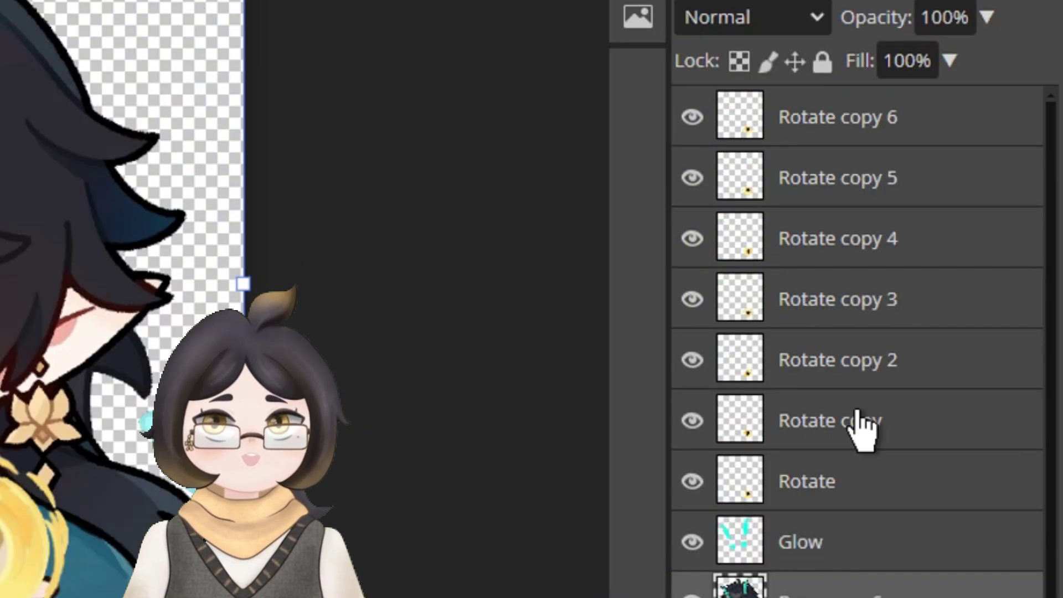
# - Duplicate the Glow layer twice
pyautogui.click(835, 500)
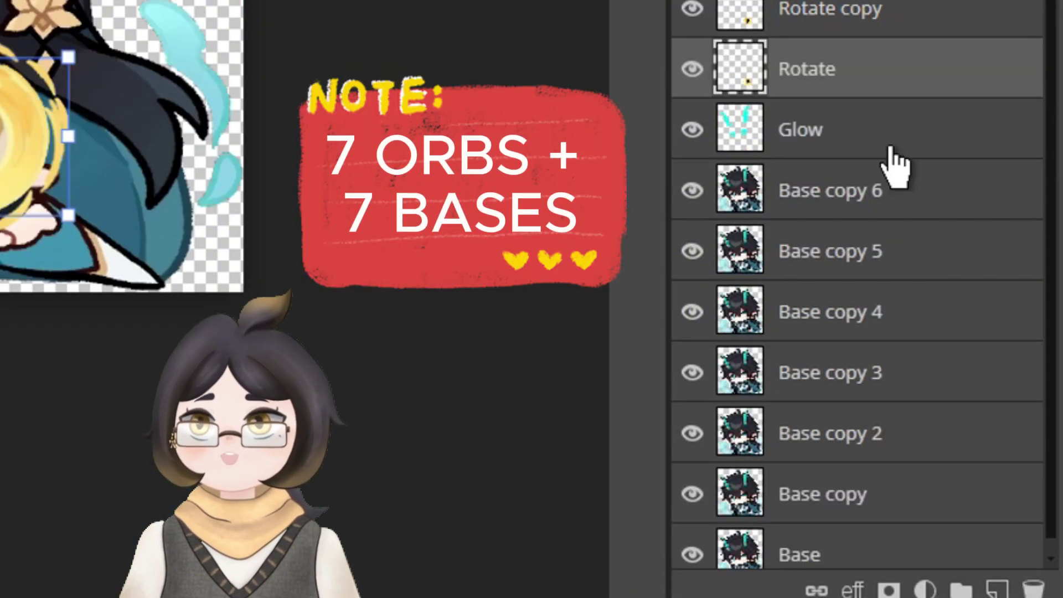
pyautogui.scroll(-1, 913, 263)
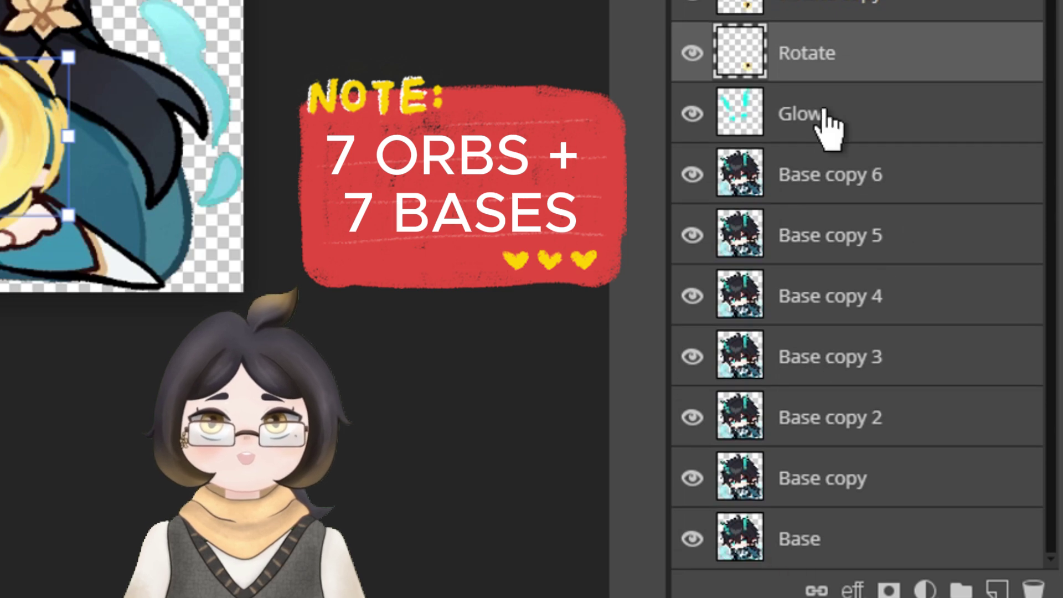
pyautogui.click(827, 126)
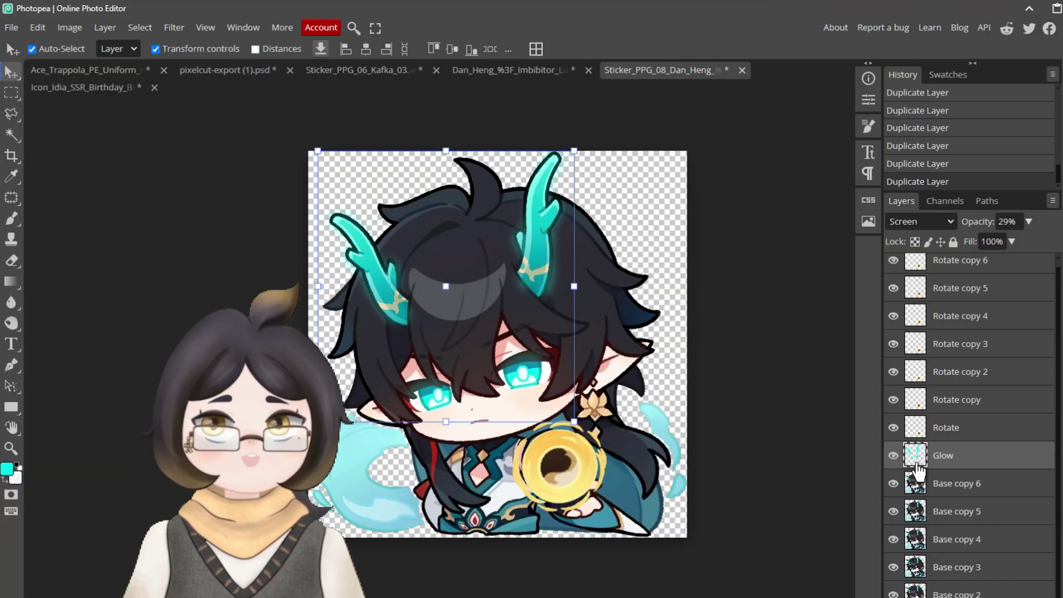
pyautogui.hotkey('ctrl', 'j')
pyautogui.hotkey('ctrl', 'j')
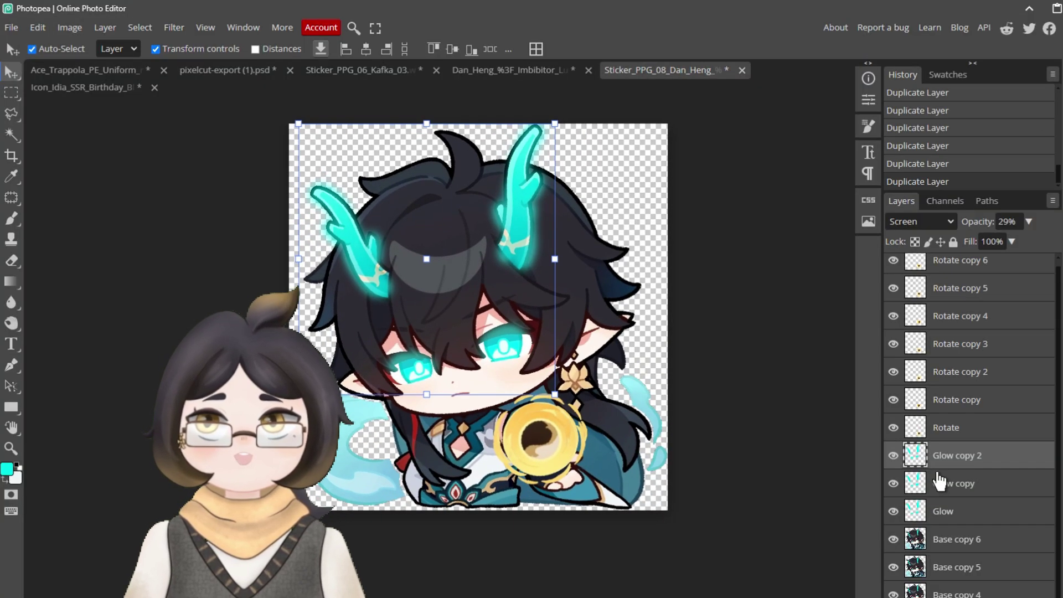
# - Reorder the layers so Glow sits below Base copy 2, Rotate above Base, and Rotate copy above Base copy
pyautogui.keyDown('shift'); pyautogui.click(947, 507); pyautogui.keyUp('shift')
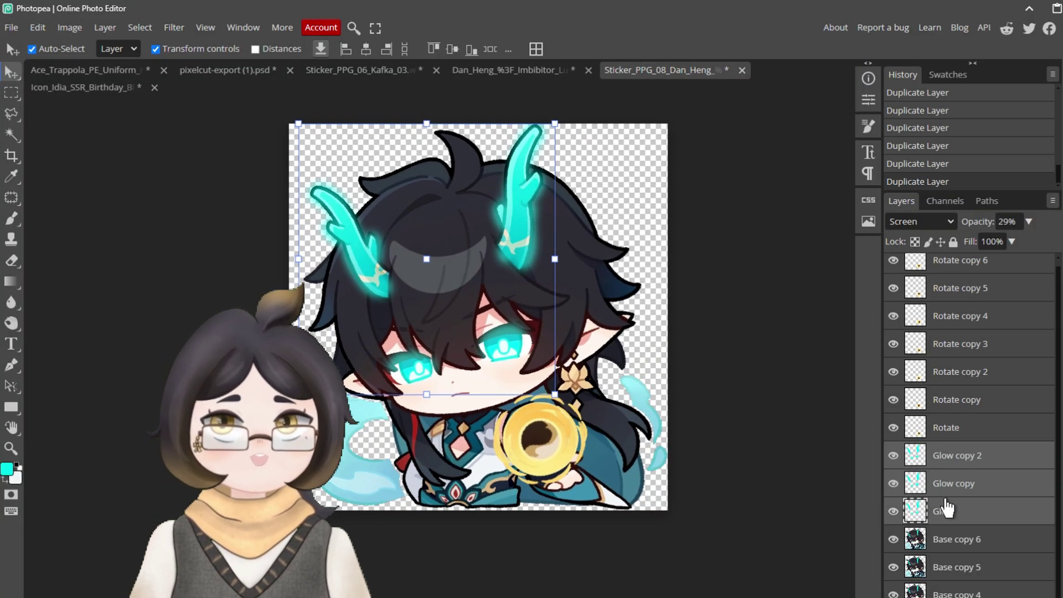
pyautogui.moveTo(947, 507); pyautogui.dragTo(944, 587)
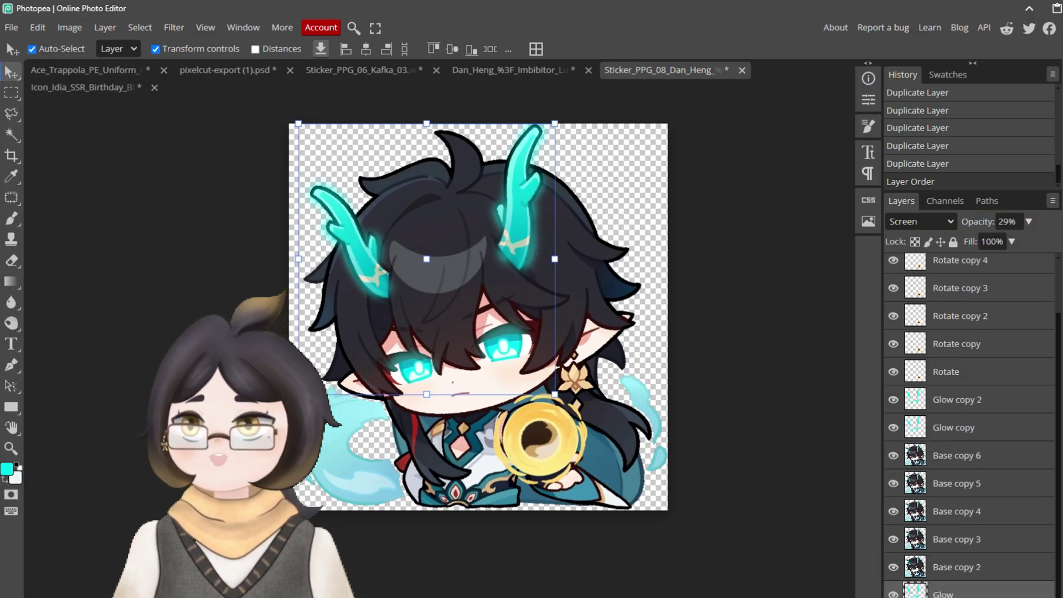
pyautogui.moveTo(957, 371); pyautogui.dragTo(957, 582)
pyautogui.moveTo(957, 348); pyautogui.dragTo(963, 575)
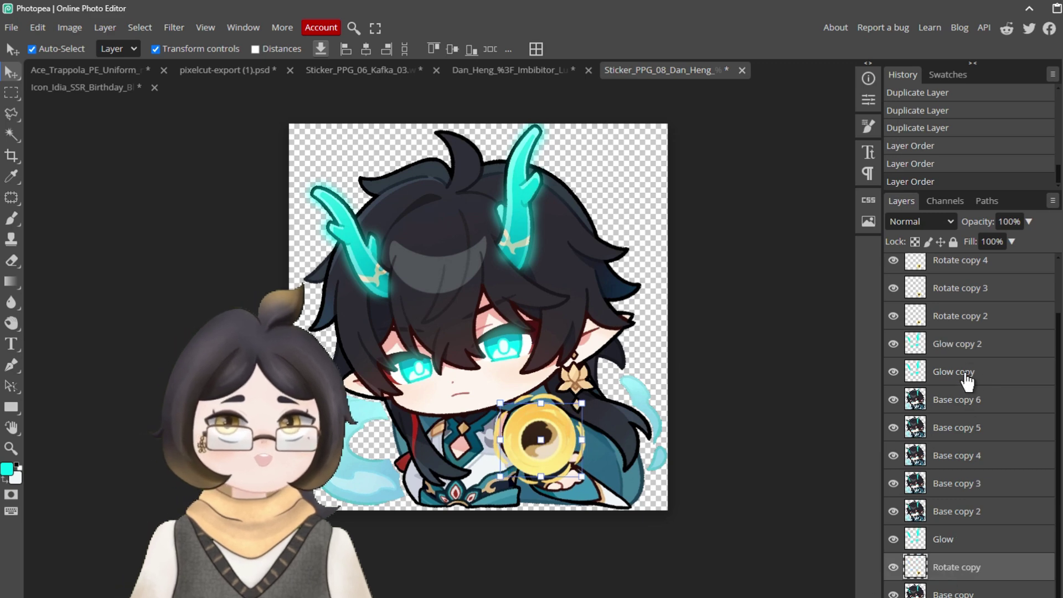
# - Move Glow copy below Base copy 4 and place Rotate copy 2, 3 and 4 directly above their matching Base copies
pyautogui.moveTo(965, 374); pyautogui.dragTo(966, 465)
pyautogui.moveTo(966, 315); pyautogui.dragTo(971, 492)
pyautogui.moveTo(982, 288); pyautogui.dragTo(977, 442)
pyautogui.moveTo(986, 261); pyautogui.dragTo(990, 357)
# - Place Rotate copy 5 and 6 above their matching Base copies and move Glow copy 2 directly below Base copy 6
pyautogui.scroll(2, 990, 310)
pyautogui.moveTo(988, 295); pyautogui.dragTo(997, 365)
pyautogui.moveTo(983, 269); pyautogui.dragTo(969, 313)
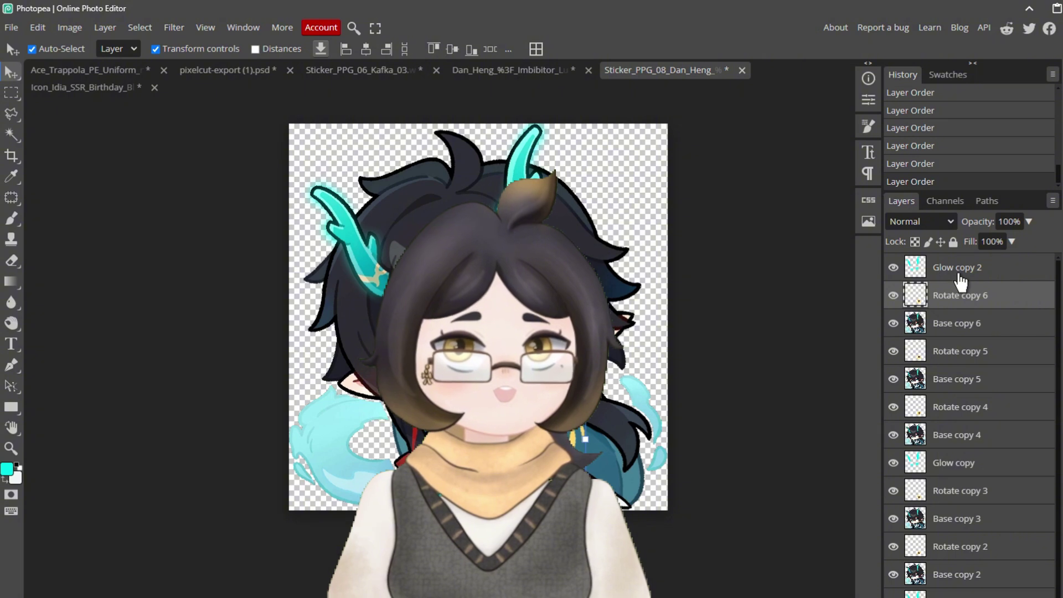
pyautogui.moveTo(961, 276); pyautogui.dragTo(997, 335)
pyautogui.scroll(-3, 739, 394)
pyautogui.click(742, 407)
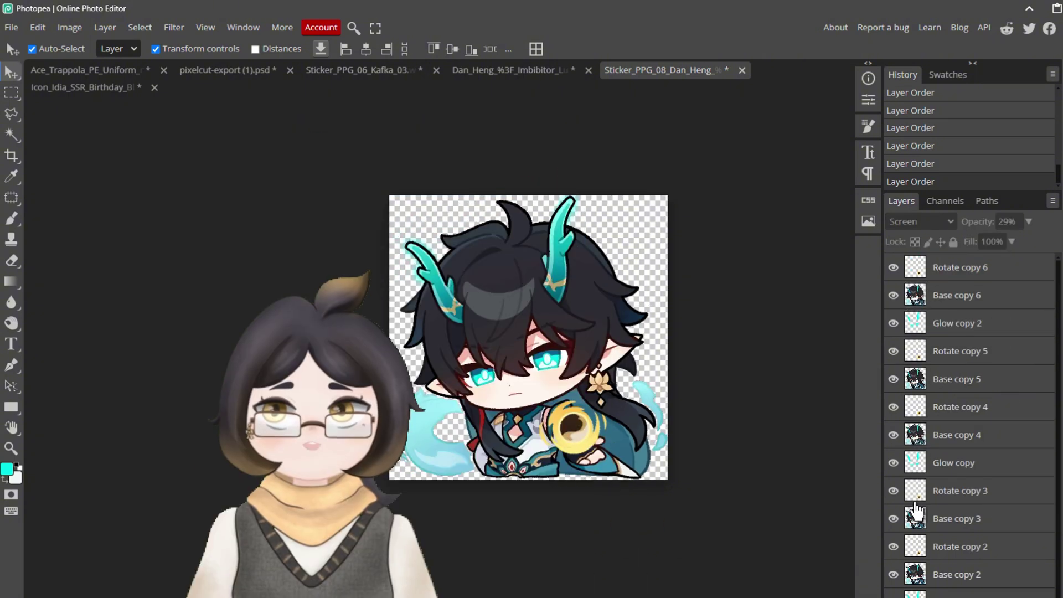
# - Merge the Rotate, Rotate copy and Rotate copy 2 layers down into their matching Base layers
pyautogui.scroll(-2, 915, 503)
pyautogui.click(919, 592)
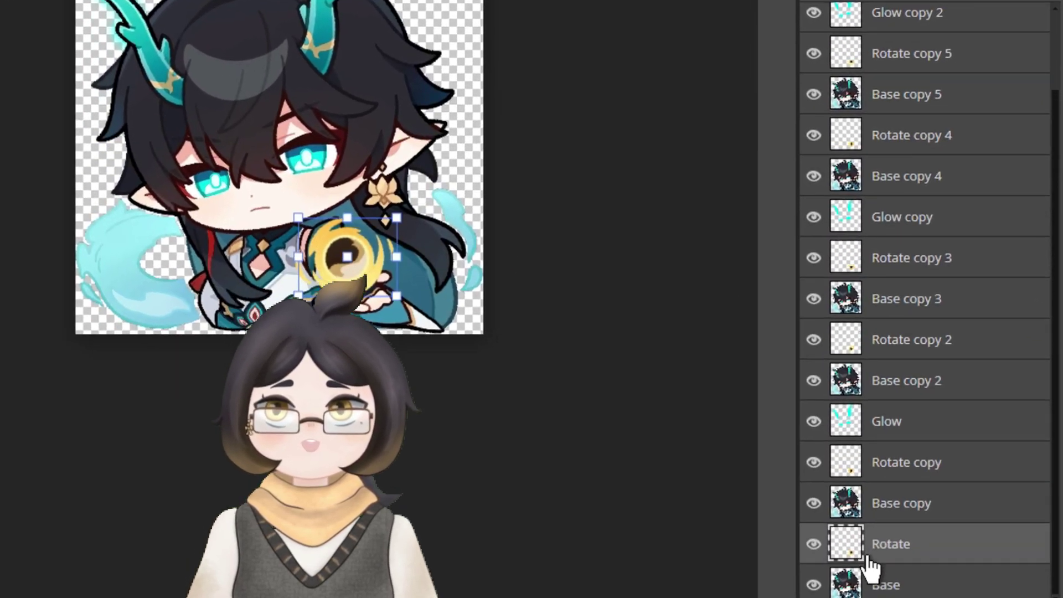
pyautogui.hotkey('ctrl', 'e')
pyautogui.click(906, 462)
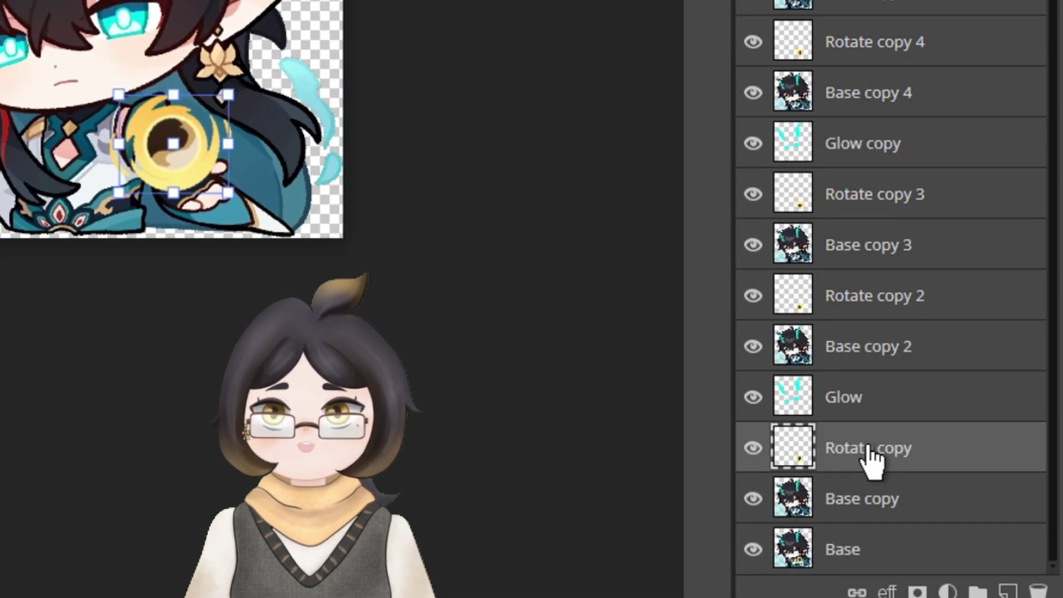
pyautogui.rightClick(868, 447)
pyautogui.click(908, 357)
pyautogui.rightClick(919, 346)
pyautogui.click(930, 247)
# - Merge Rotate copy 3, 4, 5 and 6 down into their matching Base copy layers
pyautogui.rightClick(892, 260)
pyautogui.click(891, 166)
pyautogui.rightClick(891, 106)
pyautogui.click(924, 6)
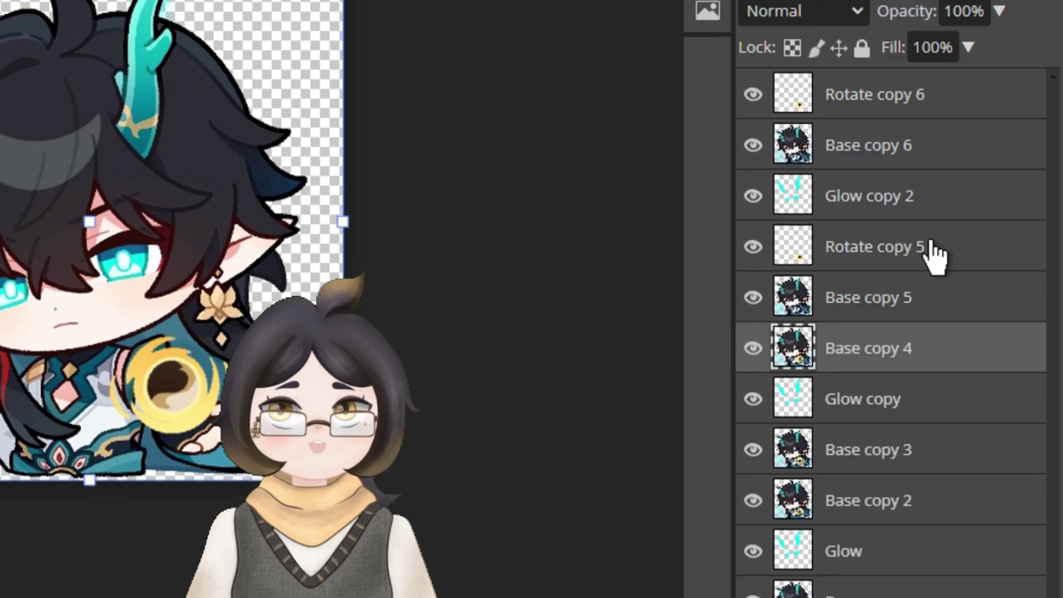
pyautogui.rightClick(936, 255)
# - Clip Glow copy 2, Glow copy and Glow each to the Base layer directly beneath them
pyautogui.click(820, 196)
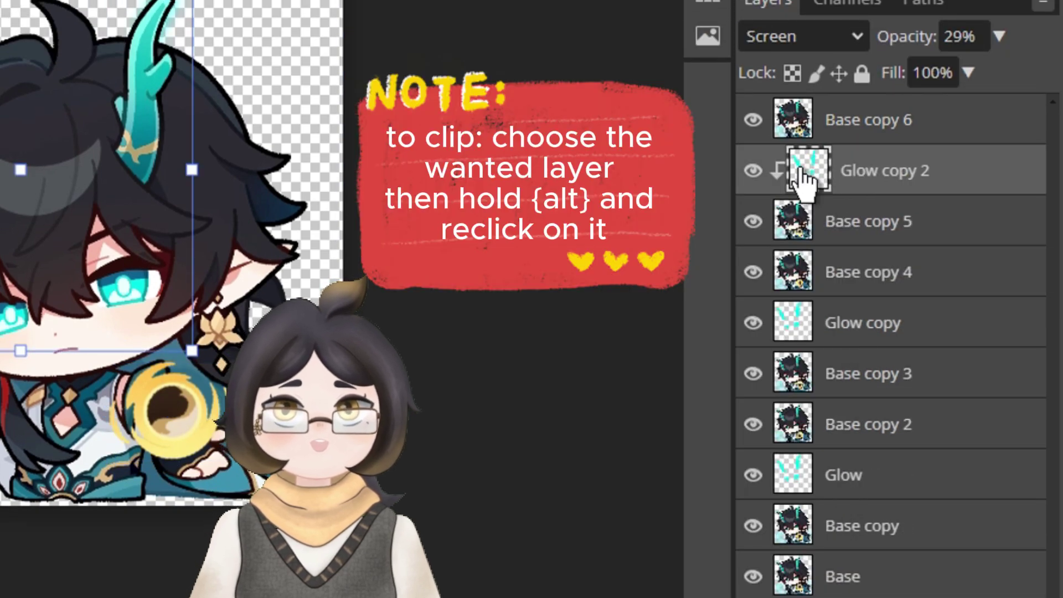
pyautogui.click(806, 326)
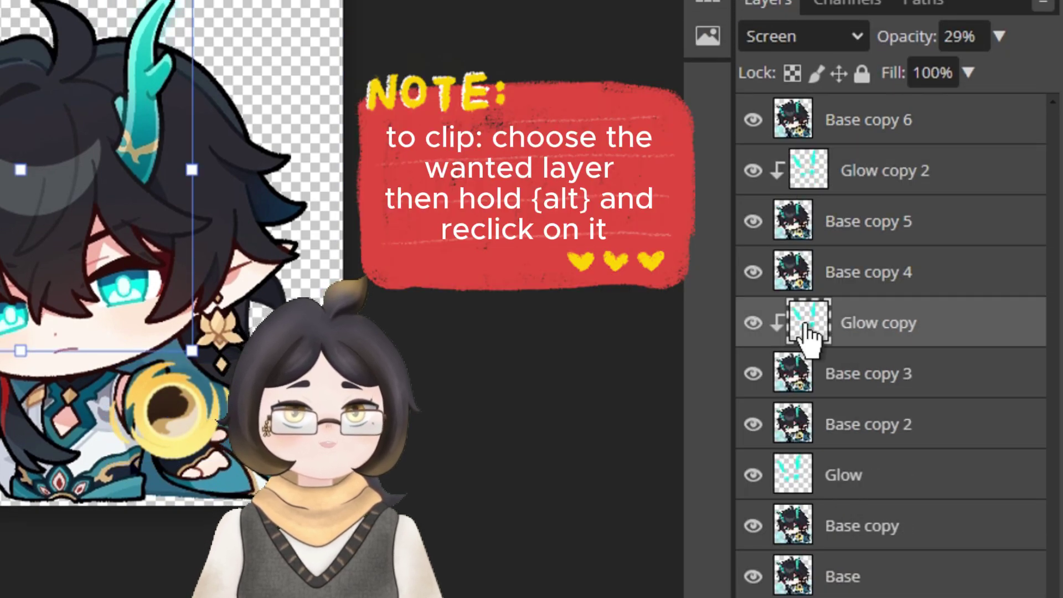
pyautogui.click(812, 483)
pyautogui.keyDown('alt'); pyautogui.click(812, 482); pyautogui.keyUp('alt')
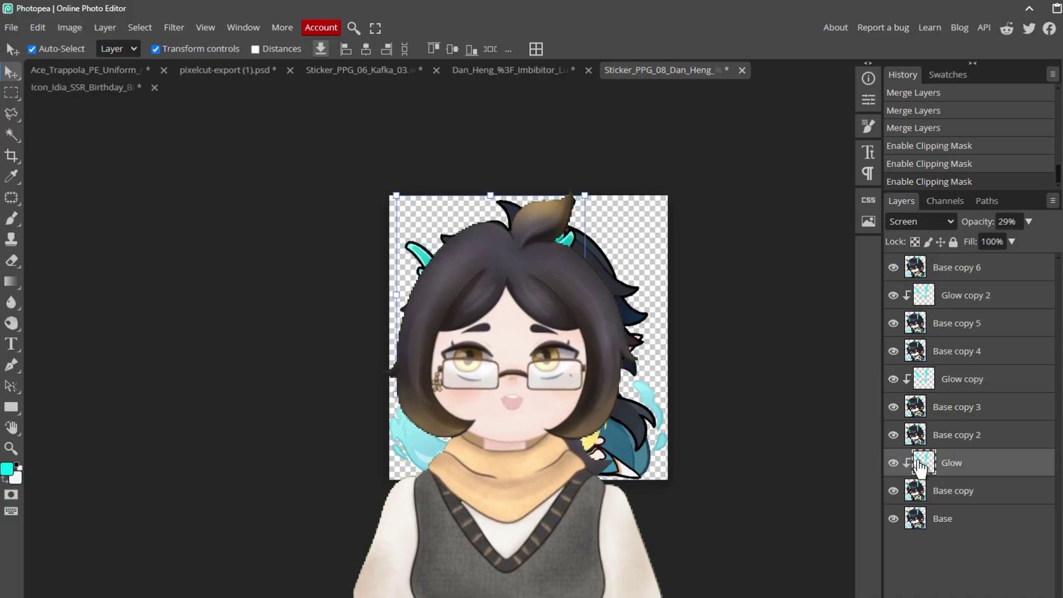
# - Turn Base and all six Base copy layers into animation frames, leaving the clipped Glow layers out of the selection
pyautogui.click(928, 521)
pyautogui.keyDown('ctrl'); pyautogui.click(930, 493); pyautogui.keyUp('ctrl')
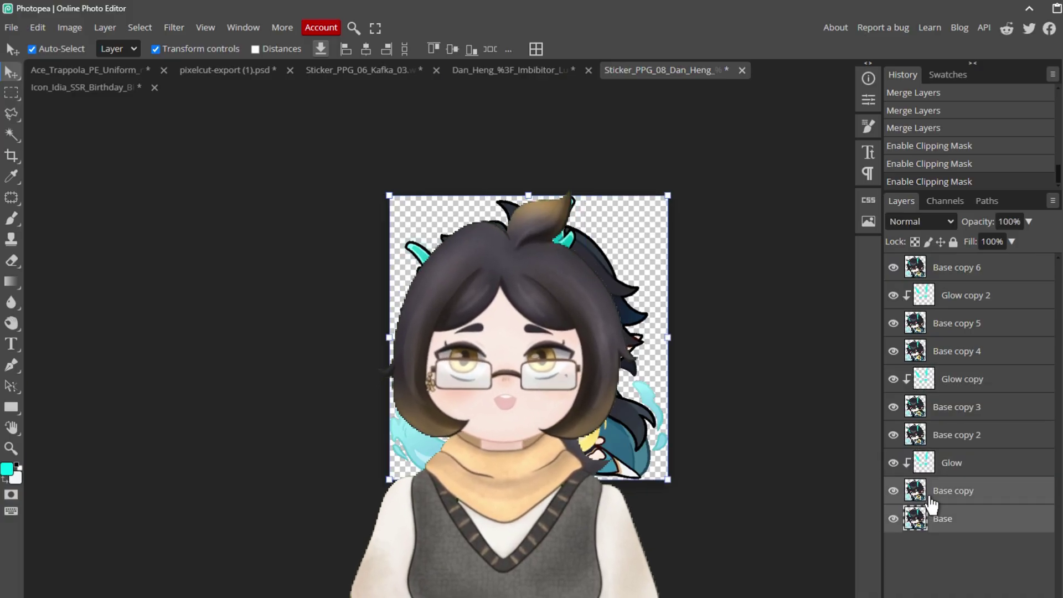
pyautogui.keyDown('ctrl'); pyautogui.click(941, 438); pyautogui.keyUp('ctrl')
pyautogui.keyDown('ctrl'); pyautogui.click(946, 410); pyautogui.keyUp('ctrl')
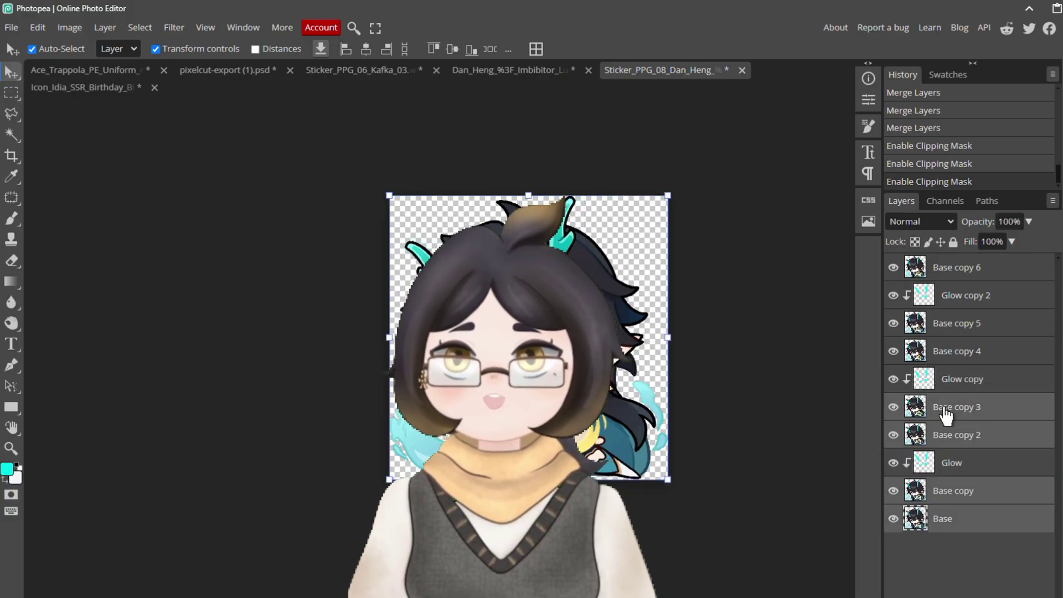
pyautogui.keyDown('ctrl'); pyautogui.click(961, 355); pyautogui.keyUp('ctrl')
pyautogui.keyDown('ctrl'); pyautogui.click(953, 325); pyautogui.keyUp('ctrl')
pyautogui.keyDown('ctrl'); pyautogui.click(957, 270); pyautogui.keyUp('ctrl')
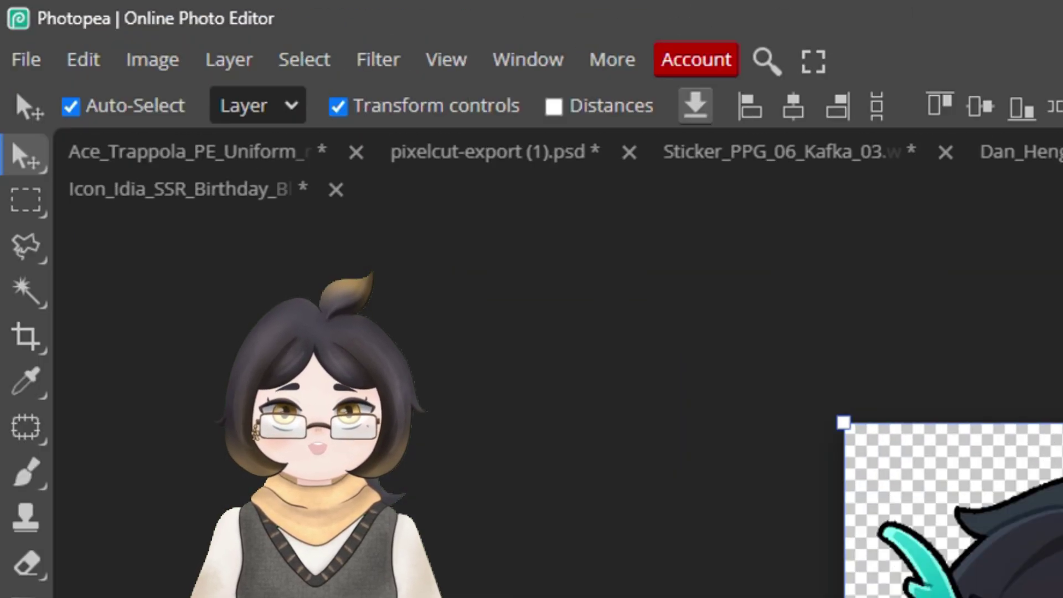
pyautogui.click(229, 59)
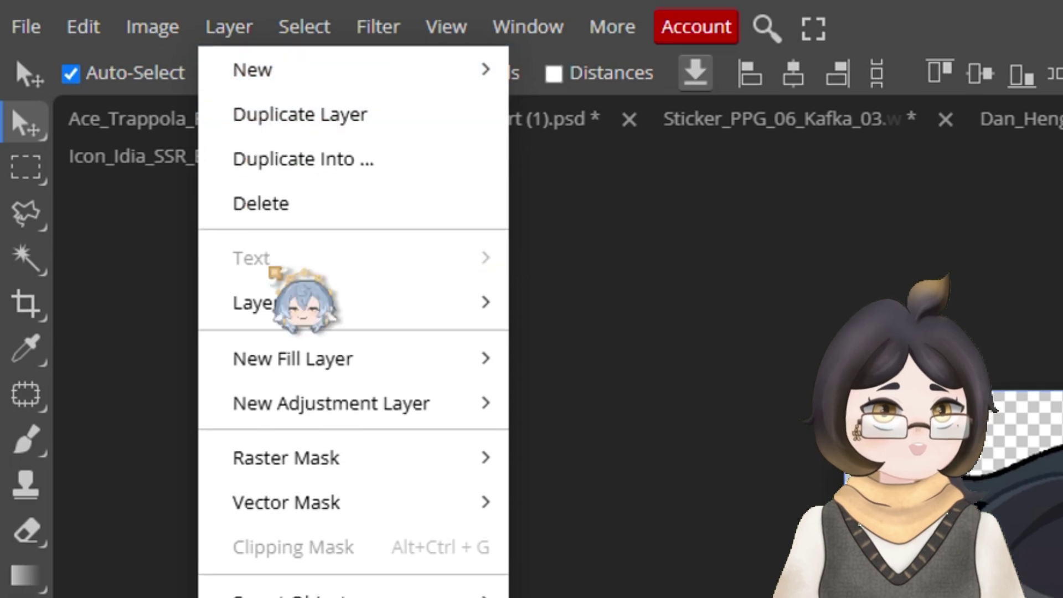
pyautogui.moveTo(283, 470)
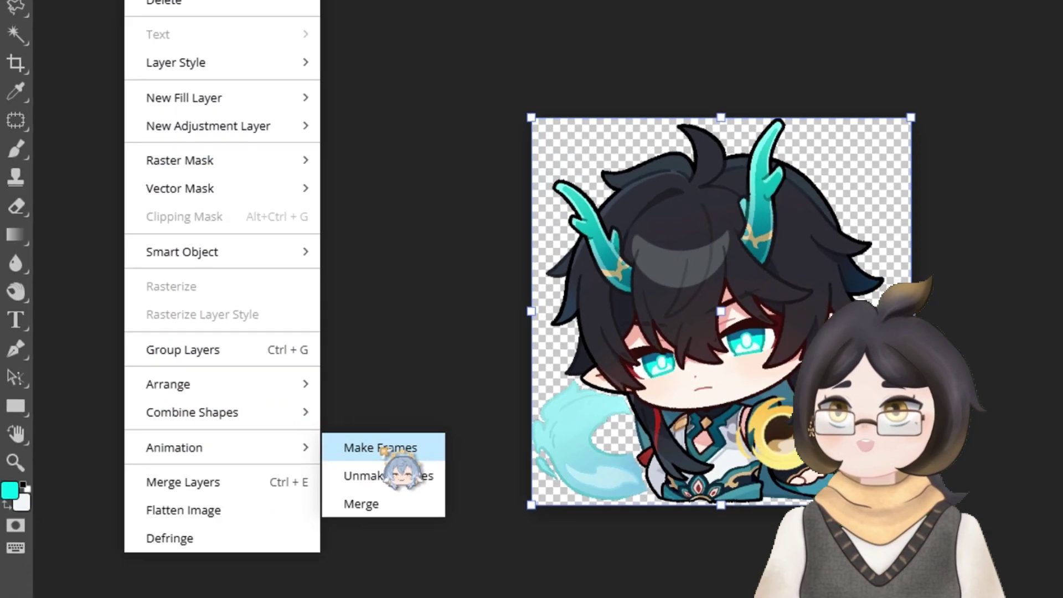
pyautogui.click(609, 470)
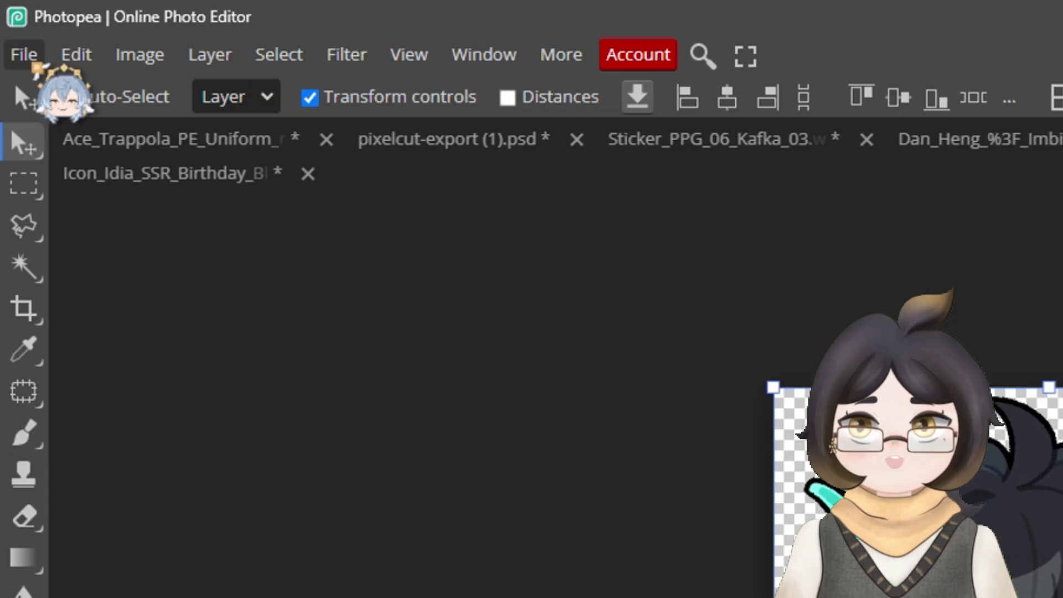
# - Try a GIF export with animation speeds of 384% and 10%, and leave the export without saving
pyautogui.click(11, 28)
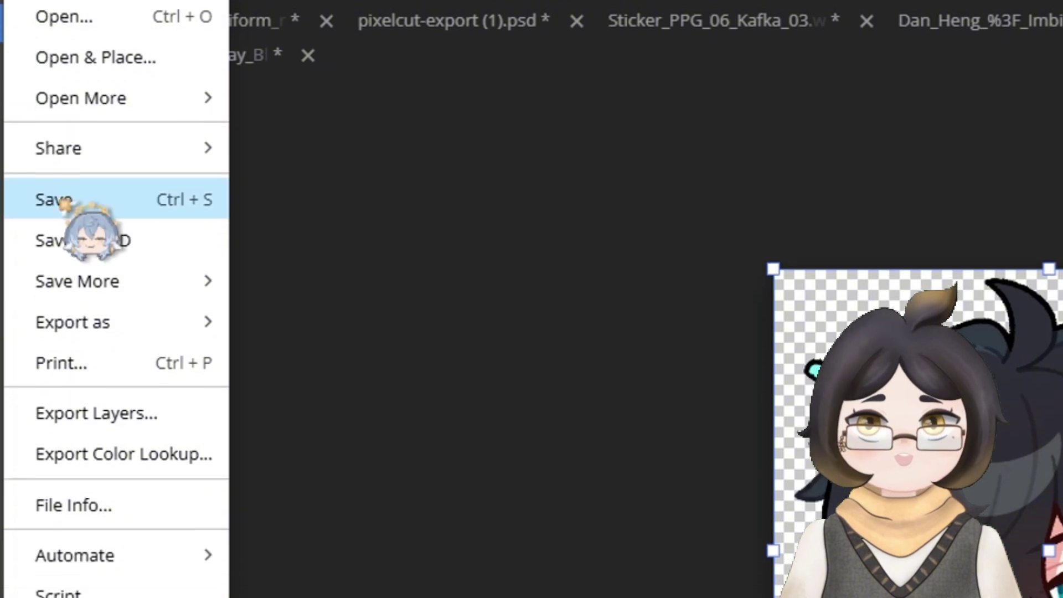
pyautogui.moveTo(183, 370)
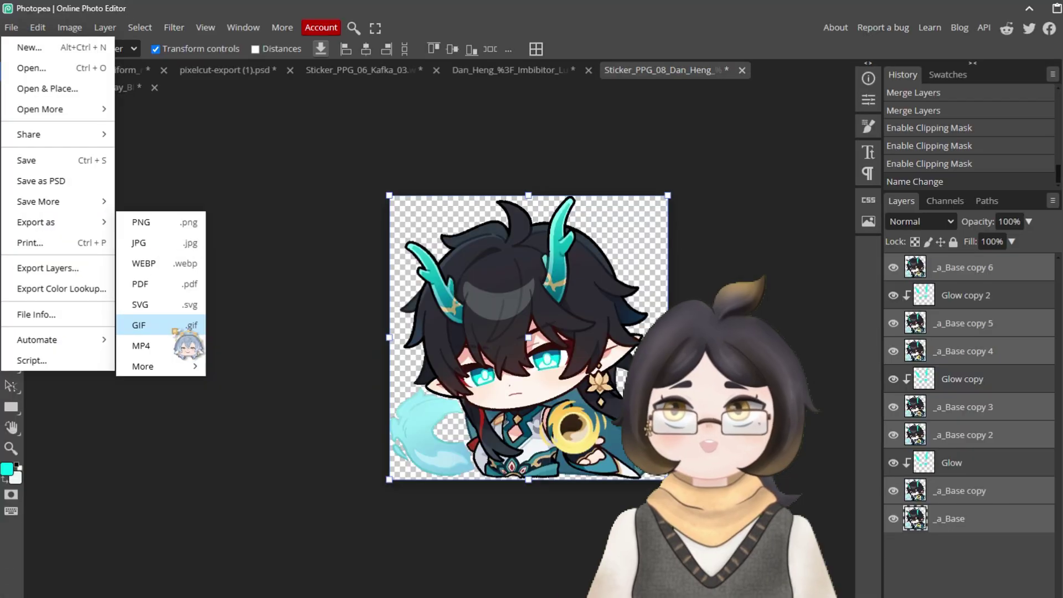
pyautogui.click(349, 437)
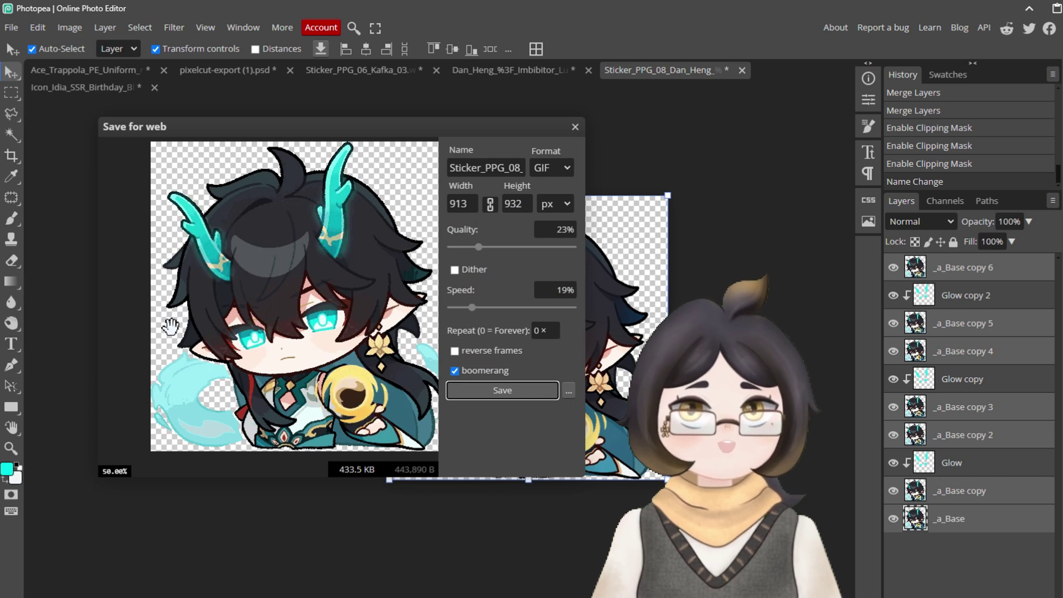
pyautogui.moveTo(472, 307); pyautogui.dragTo(536, 308)
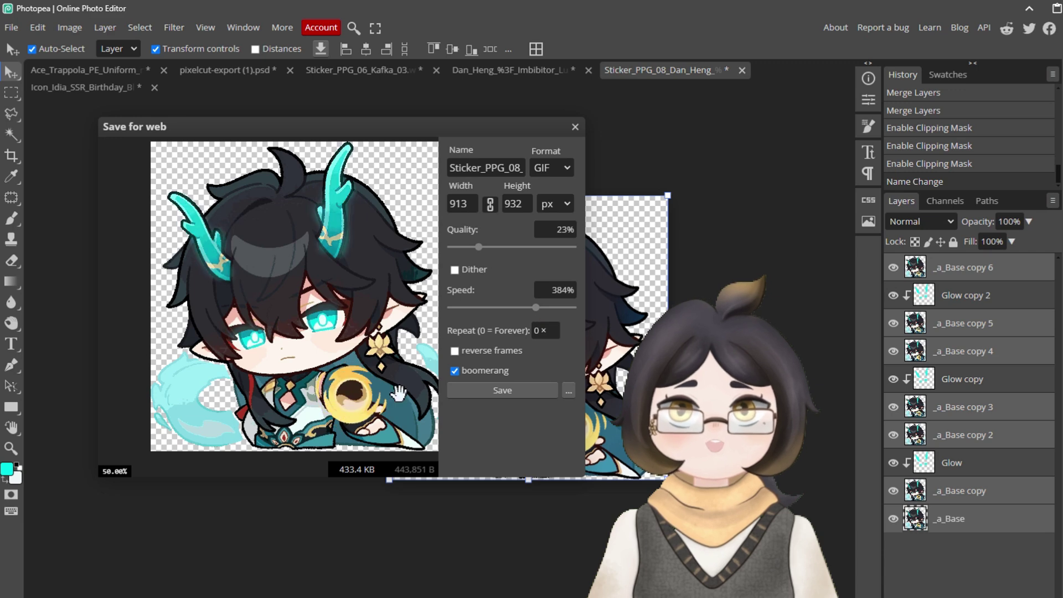
pyautogui.click(477, 308)
pyautogui.click(461, 308)
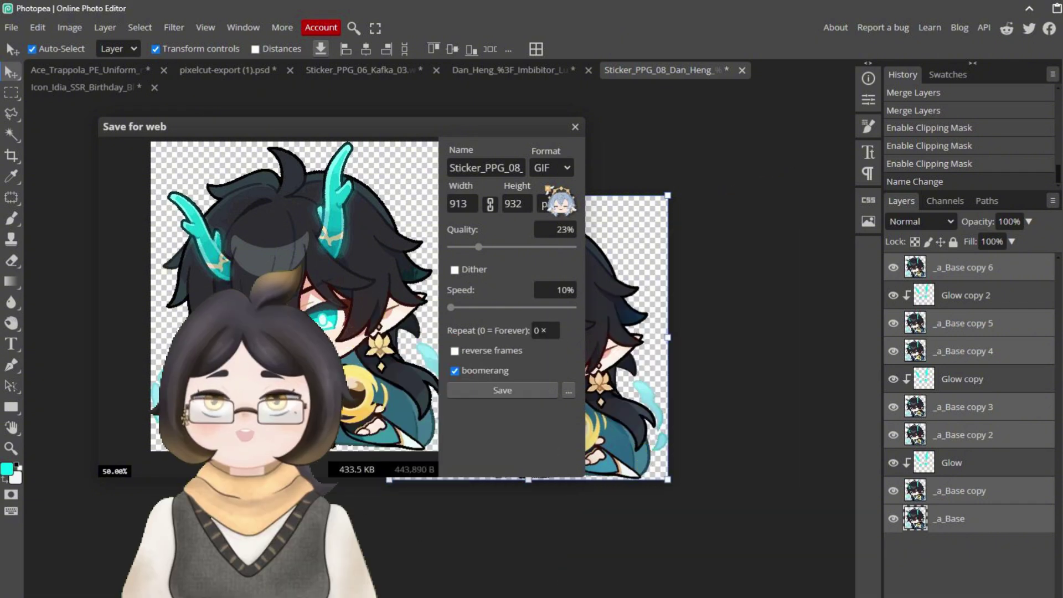
pyautogui.click(575, 126)
# - Hide the Glow, Glow copy and Glow copy 2 layers and start exporting the animation again
pyautogui.click(893, 463)
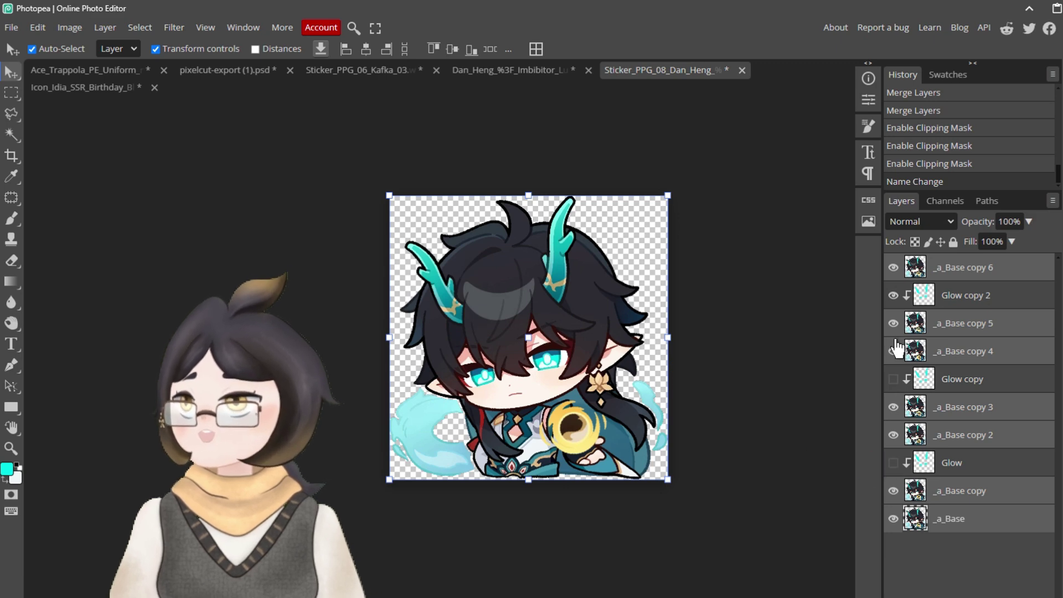
pyautogui.click(12, 27)
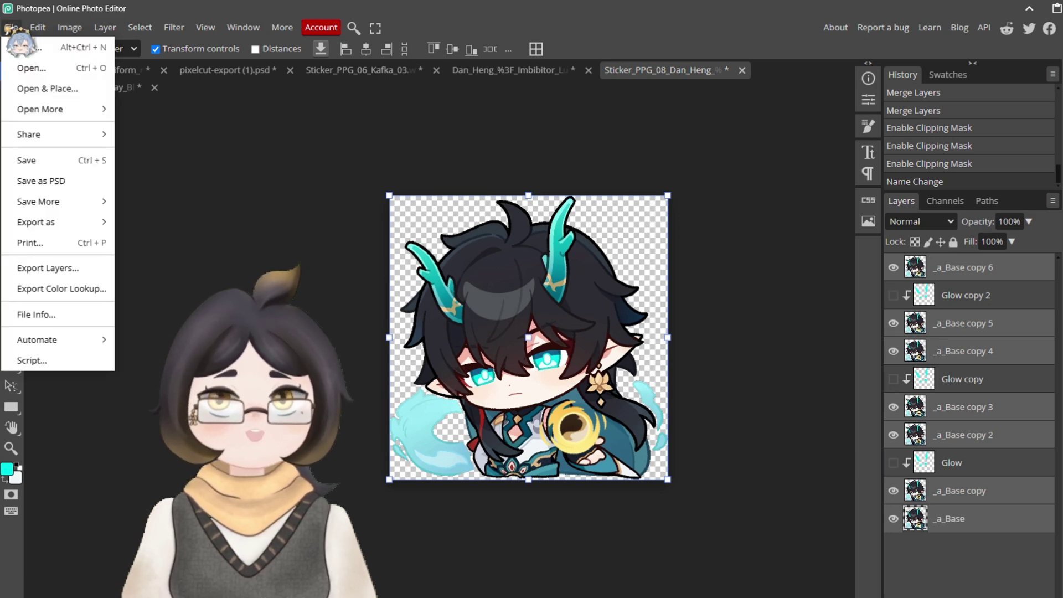
pyautogui.click(163, 249)
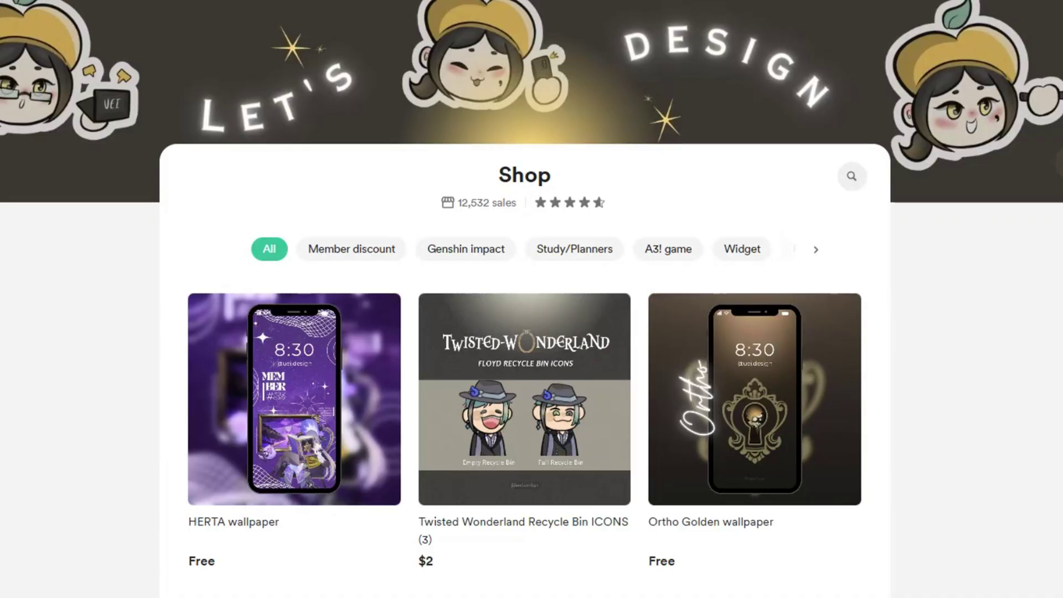
# - Browse the design shop's listings of wallpapers, animated cursors and recycle bin icons
pyautogui.scroll(-8, 525, 299)
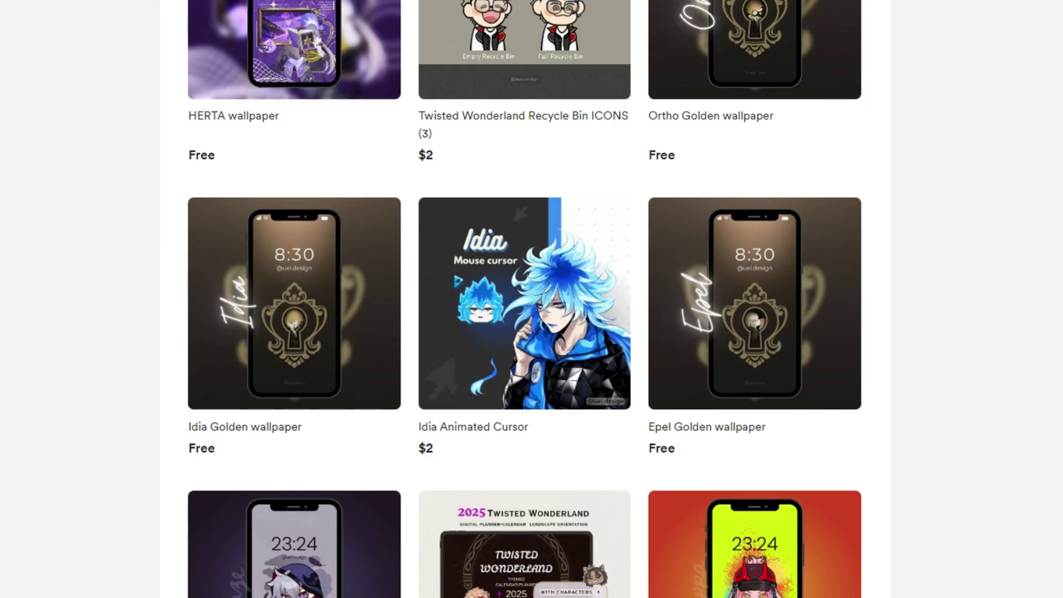
pyautogui.scroll(-10, 524, 299)
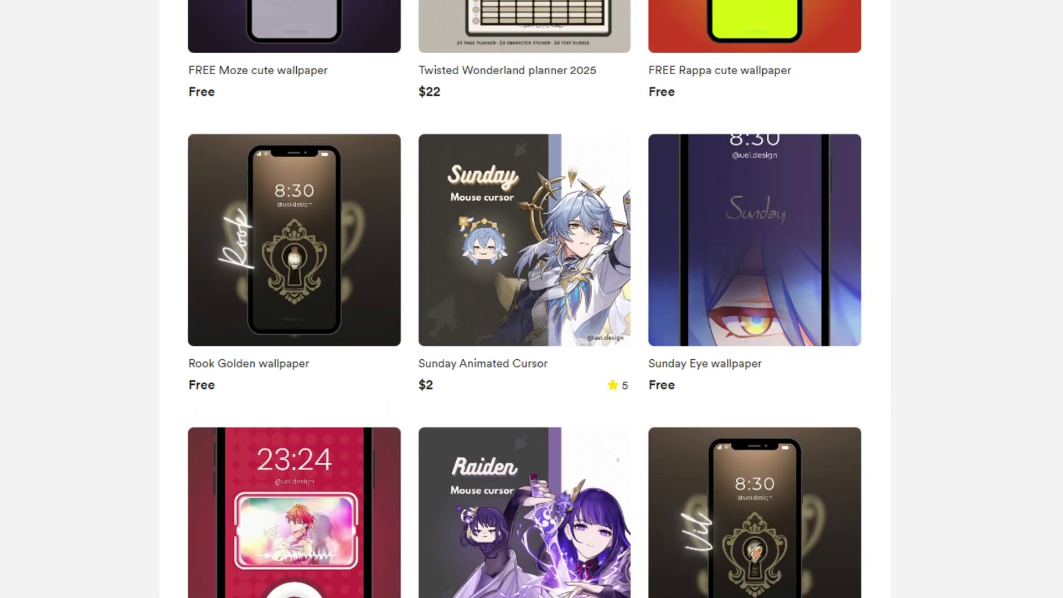
pyautogui.scroll(-10, 524, 299)
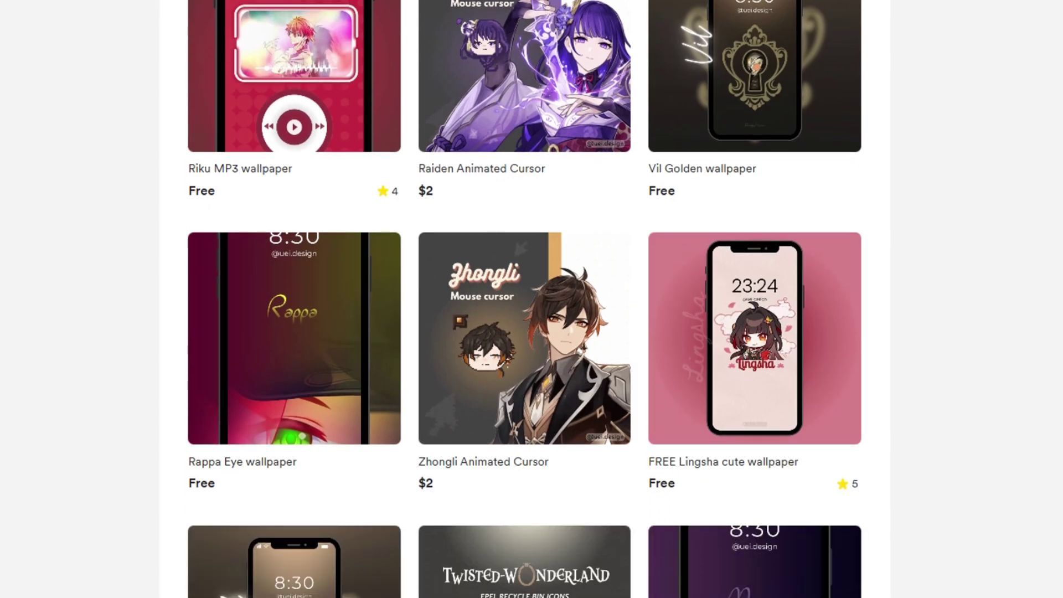
pyautogui.scroll(-11, 525, 299)
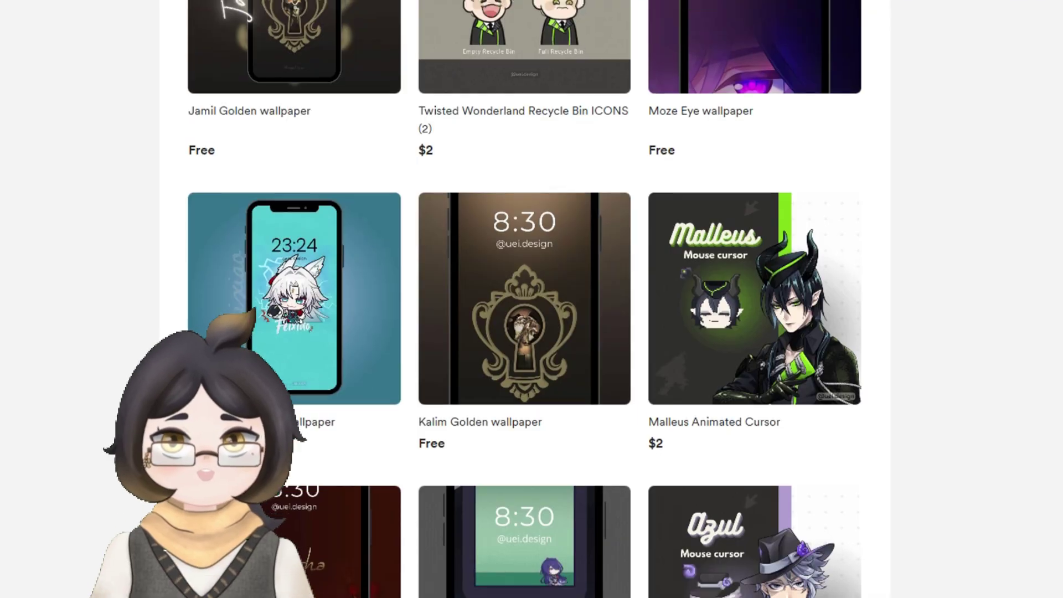
pyautogui.scroll(-11, 524, 299)
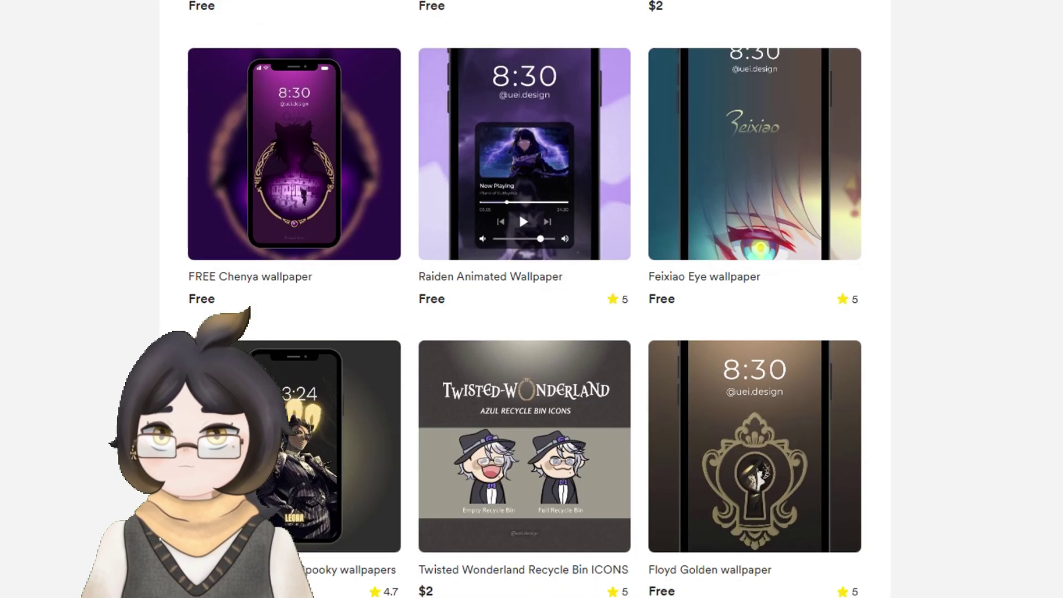